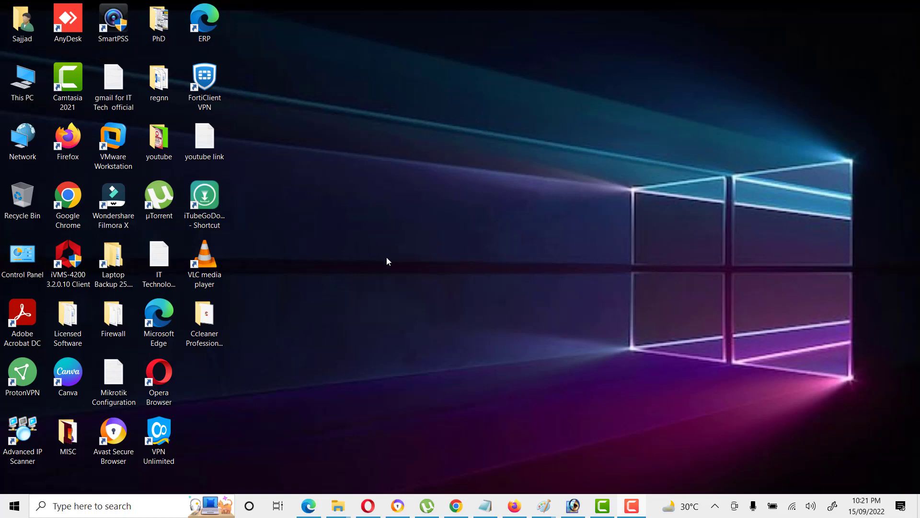
Switch to the browser's CCleaner product page and review the feature descriptions from Performance Optimizer through Quicker Startup.
left_click(397, 506)
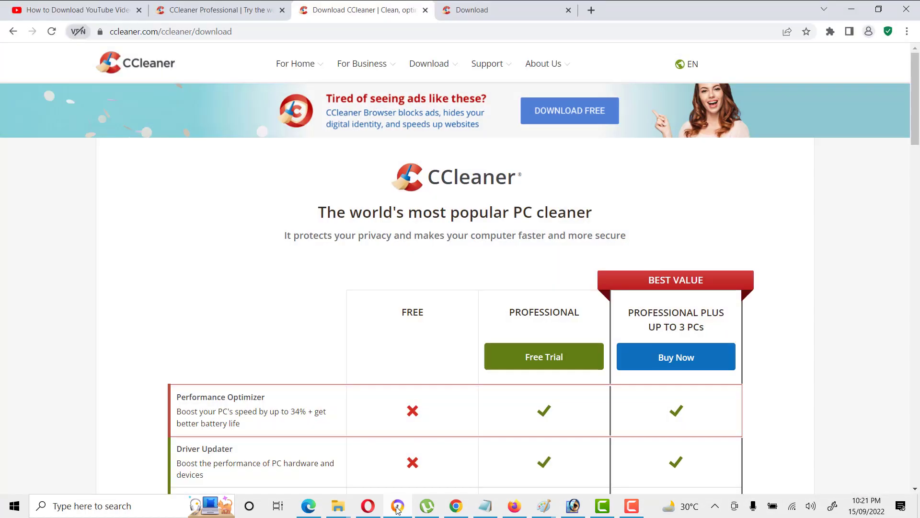
left_click(235, 7)
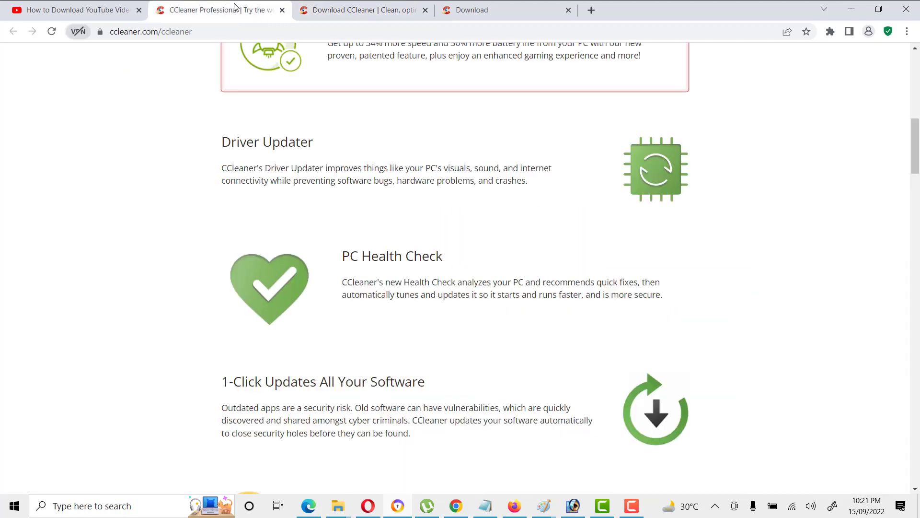
scroll(242, 236, "up", 12)
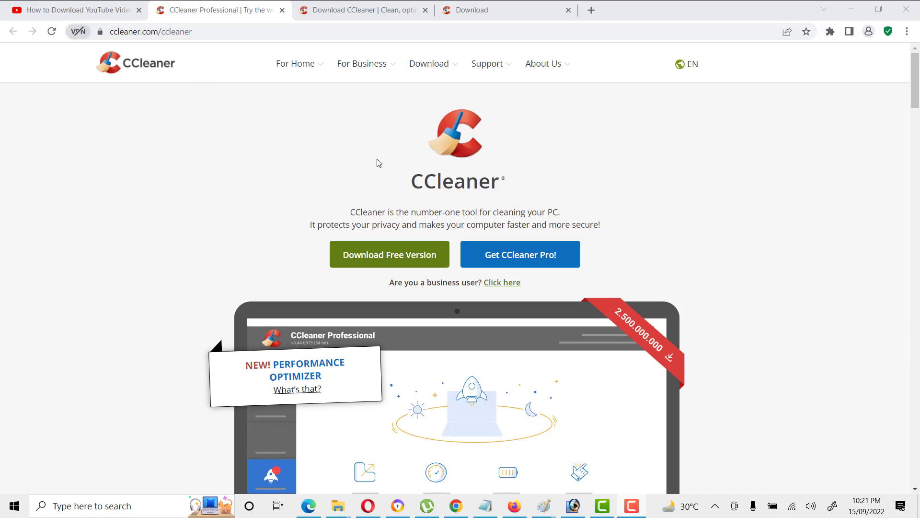
scroll(389, 173, "down", 1)
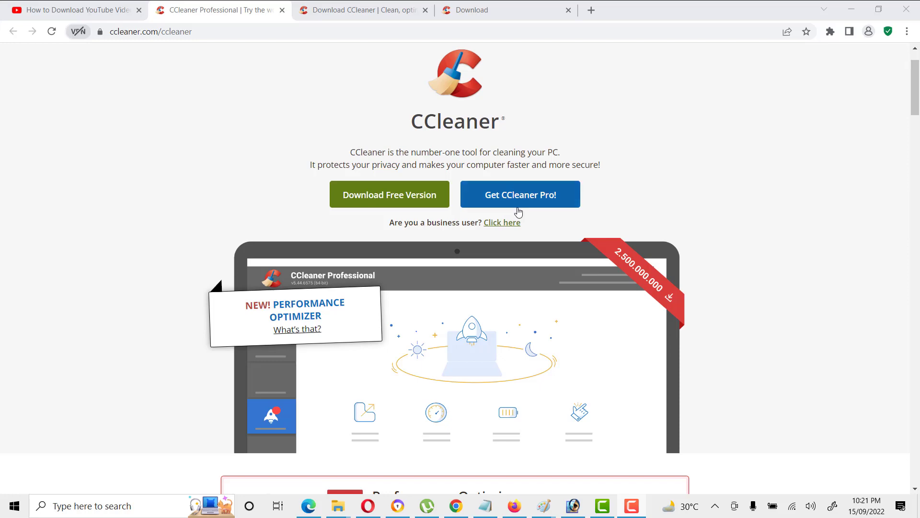
scroll(518, 211, "down", 4)
scroll(513, 158, "down", 2)
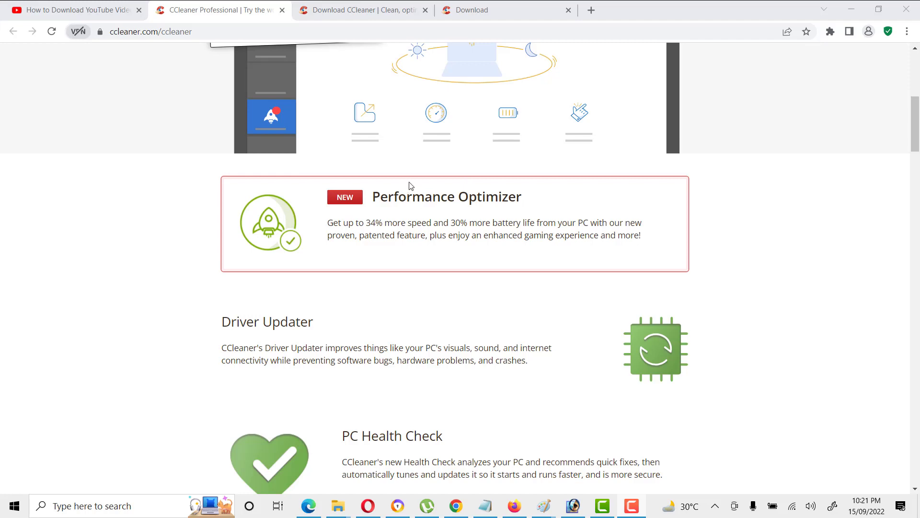
scroll(411, 185, "down", 2)
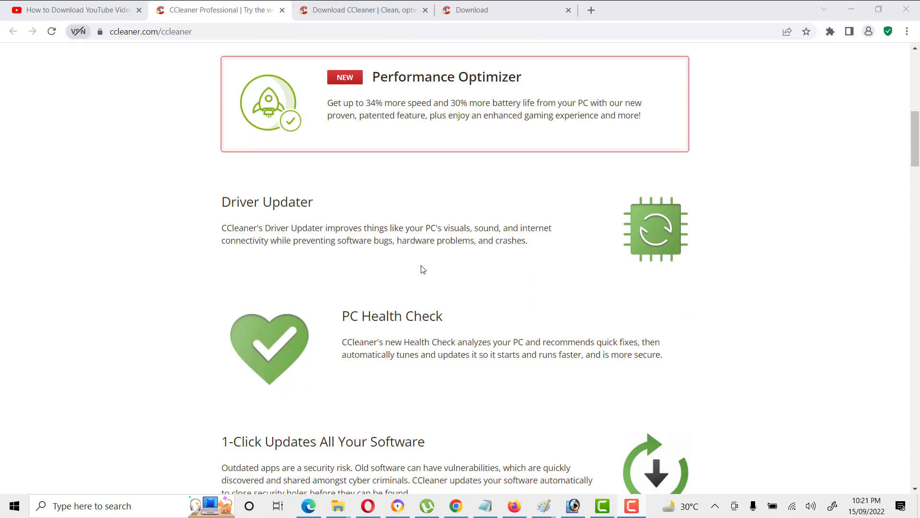
scroll(422, 268, "down", 2)
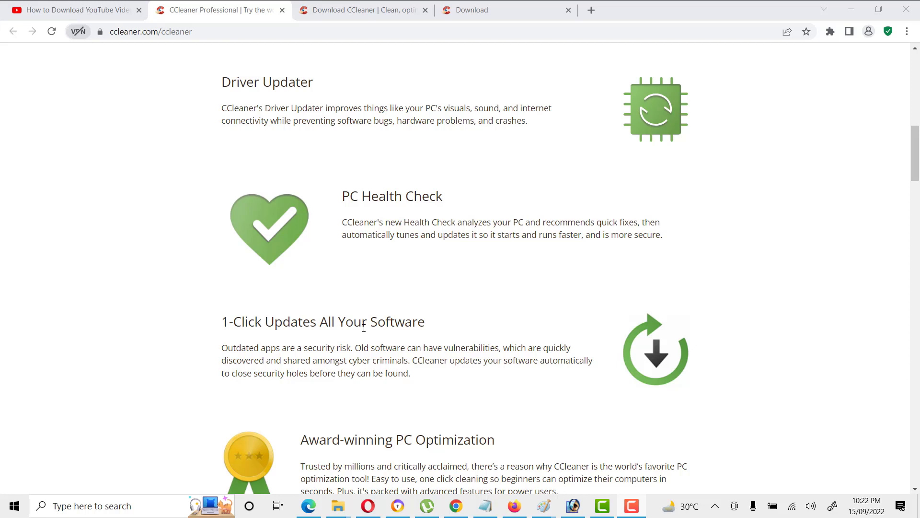
scroll(357, 310, "down", 3)
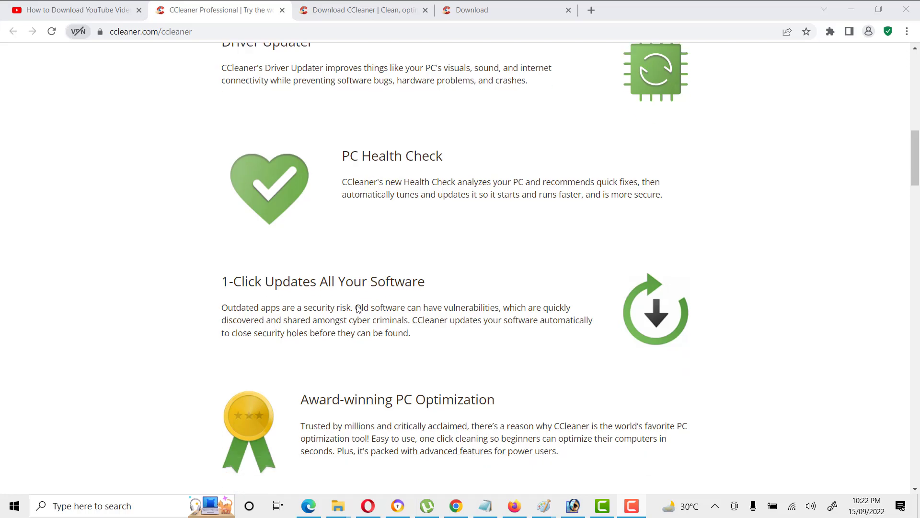
scroll(357, 310, "down", 3)
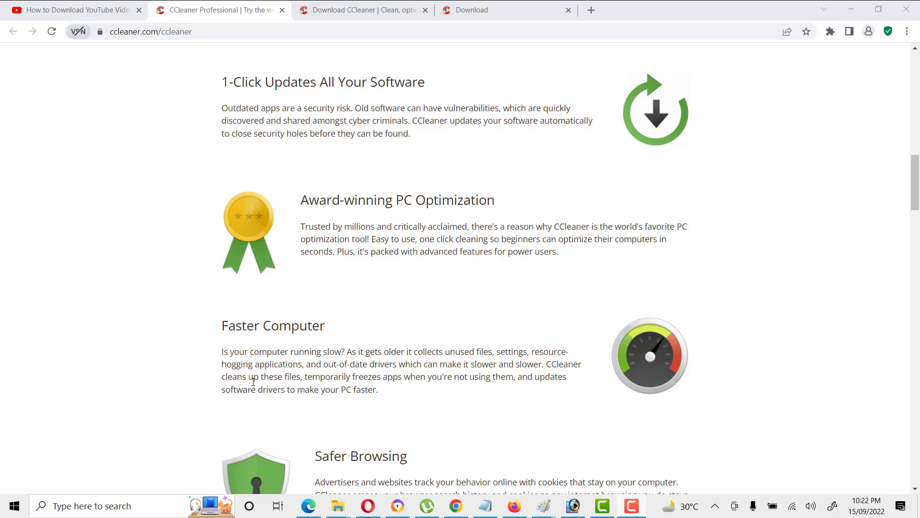
scroll(287, 375, "down", 5)
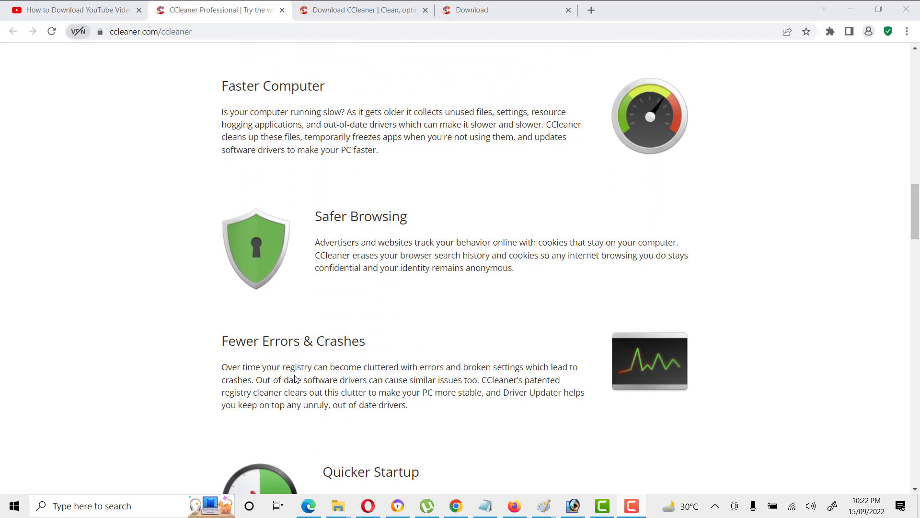
scroll(295, 379, "down", 4)
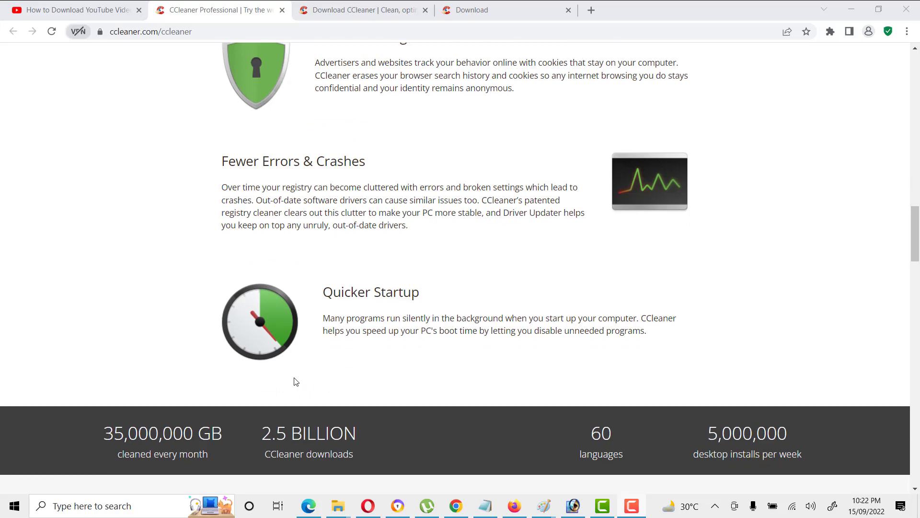
scroll(296, 380, "up", 5)
scroll(295, 381, "up", 4)
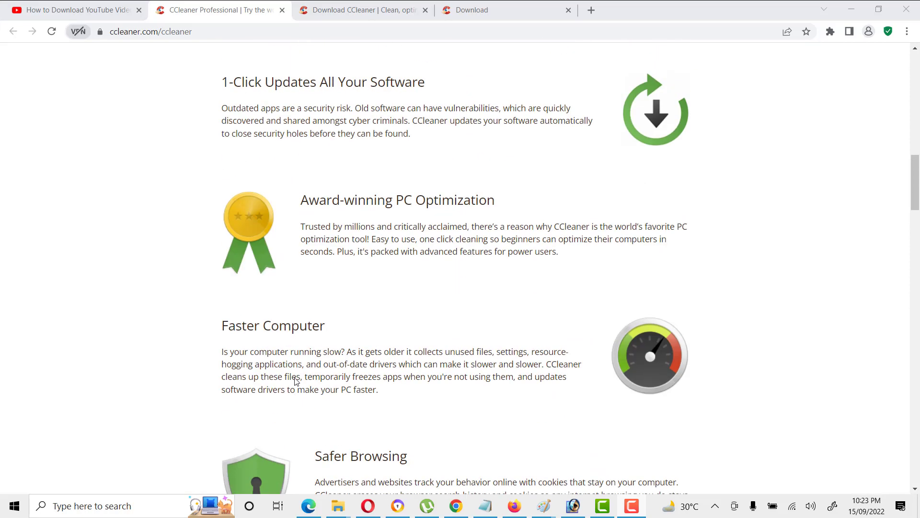
scroll(294, 380, "up", 10)
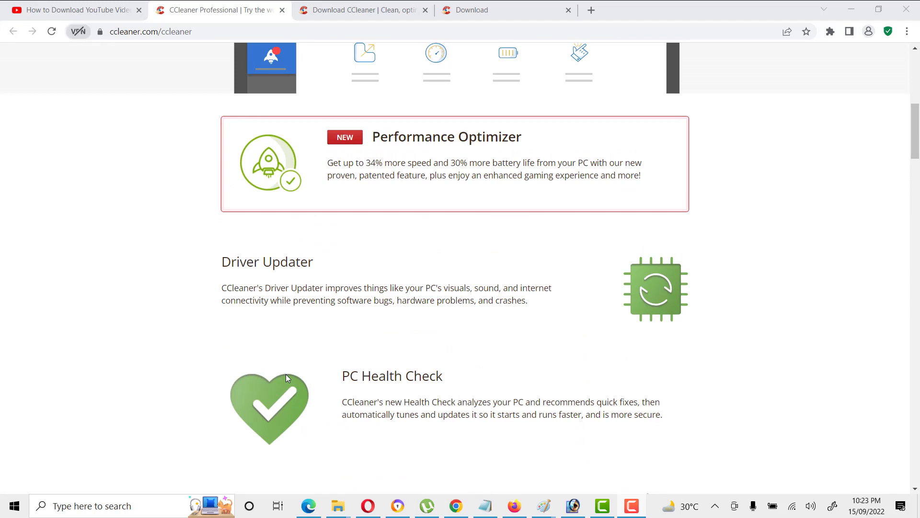
scroll(289, 375, "up", 3)
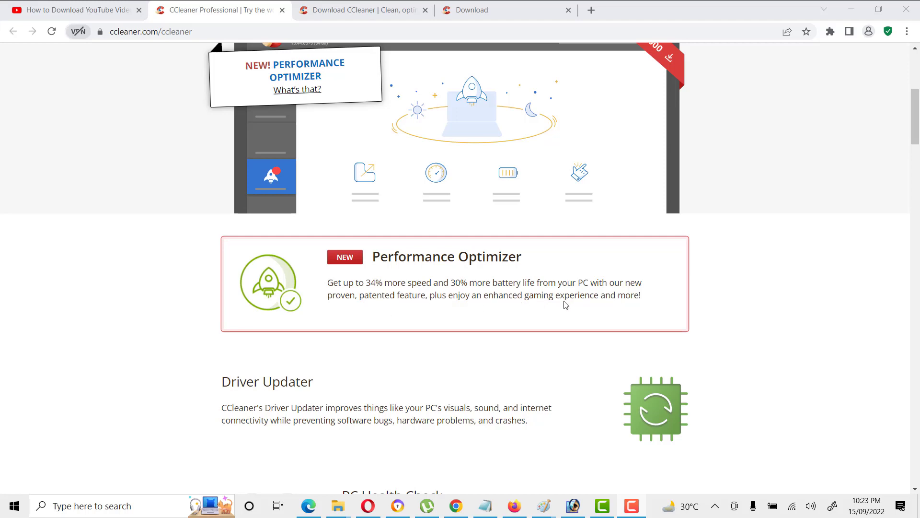
Examine the CCleaner download page's comparison of Free, Professional and Professional Plus features and prices.
left_click(382, 11)
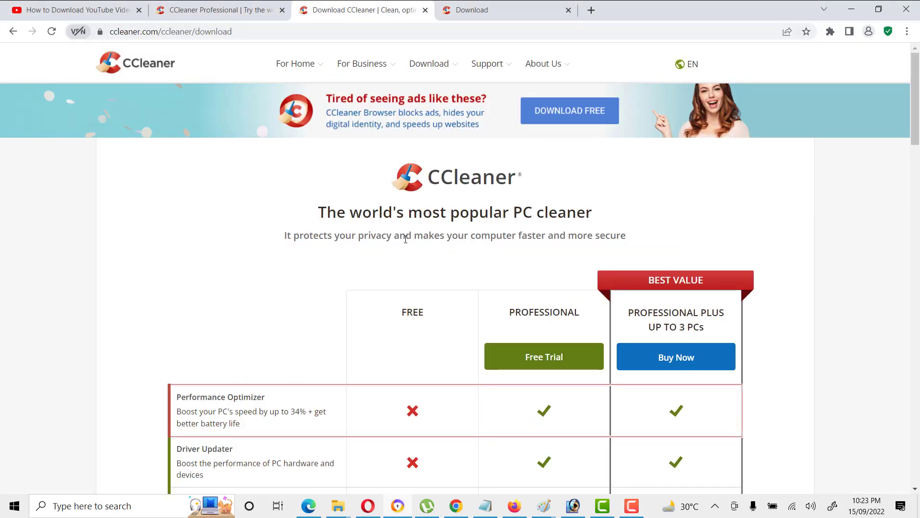
scroll(405, 239, "down", 1)
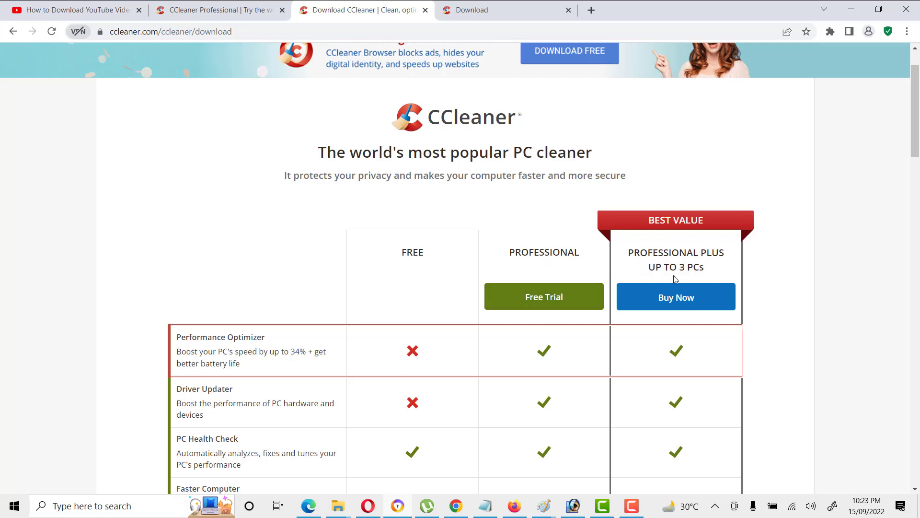
scroll(594, 271, "down", 2)
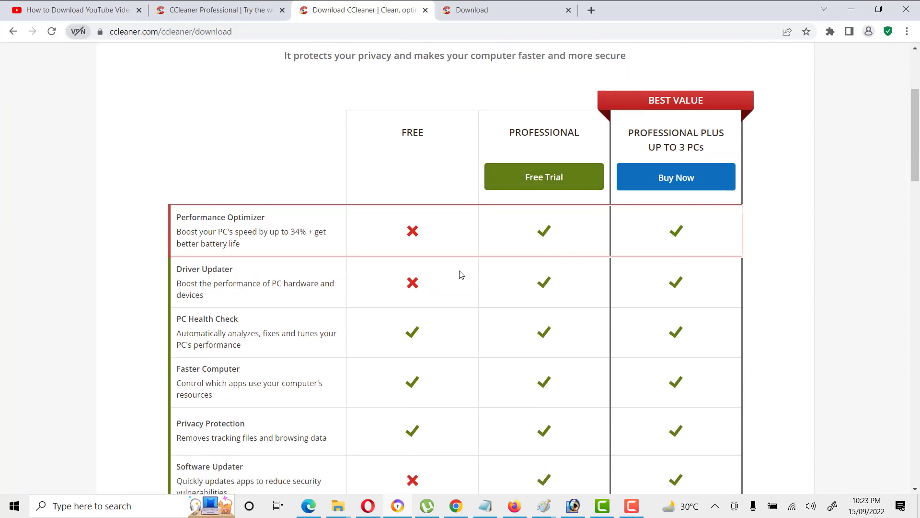
scroll(397, 255, "down", 1)
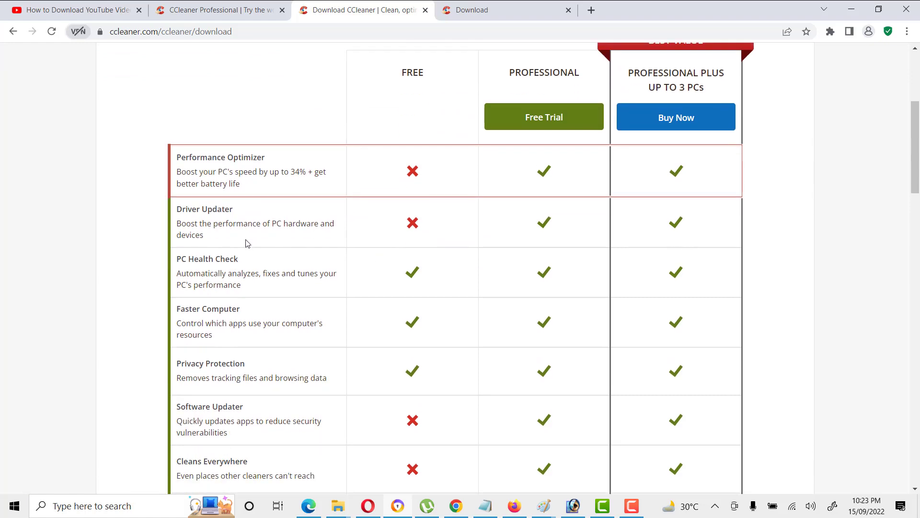
scroll(247, 244, "up", 1)
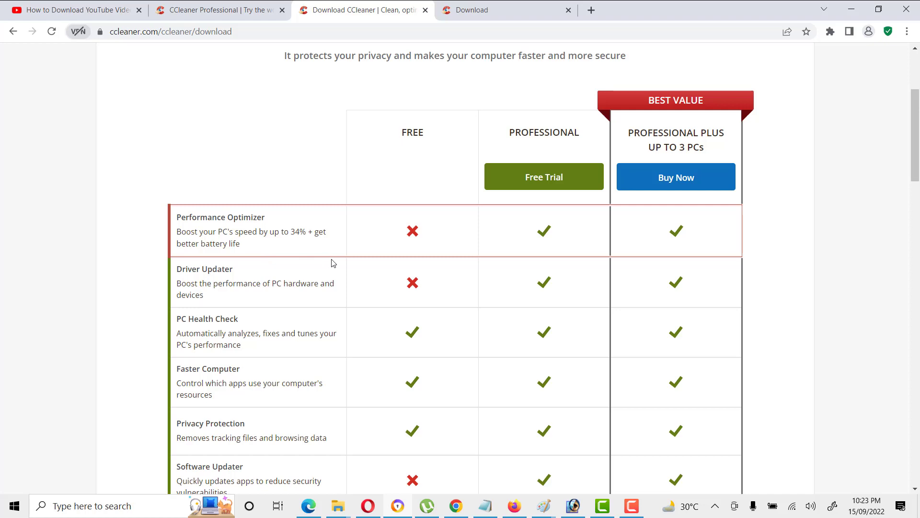
scroll(351, 248, "down", 1)
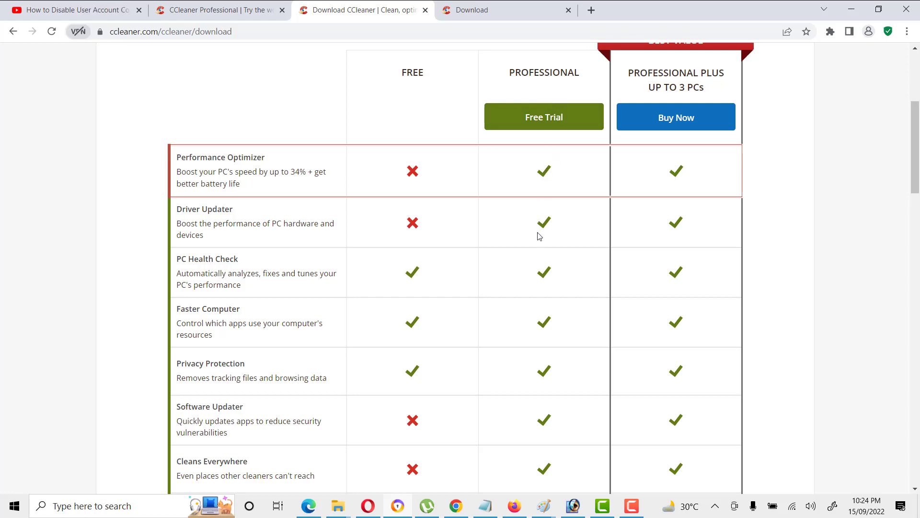
scroll(283, 224, "down", 3)
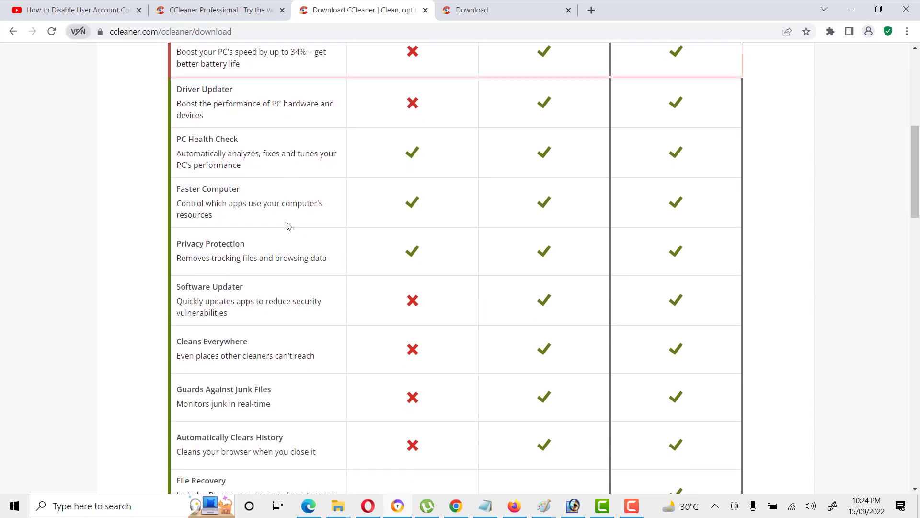
scroll(216, 160, "down", 3)
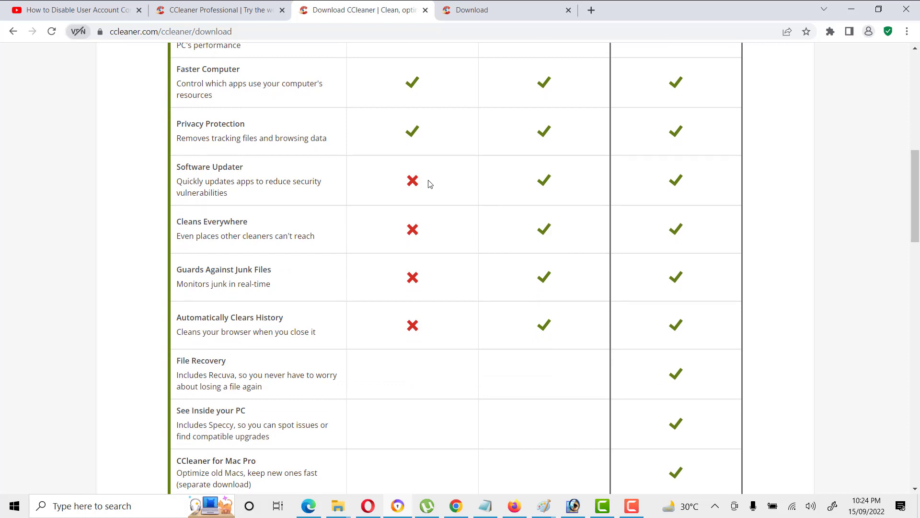
scroll(427, 186, "down", 5)
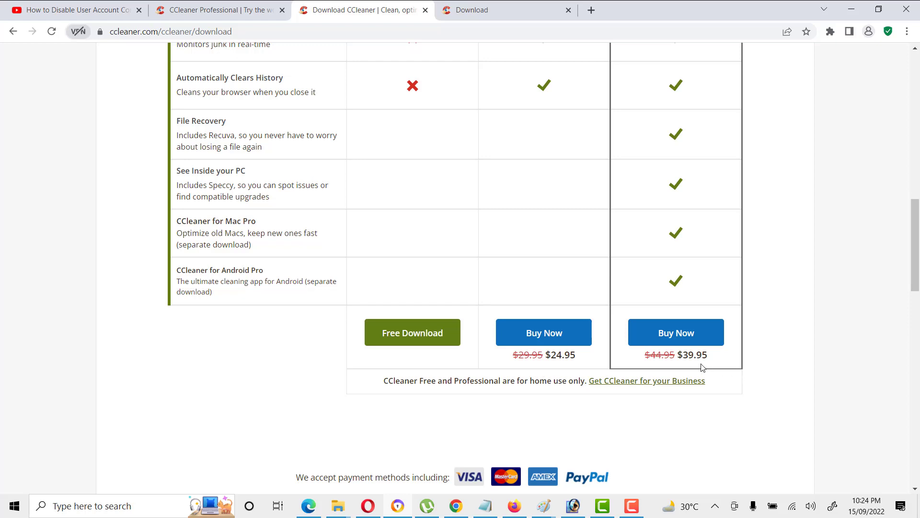
left_click_drag(697, 363, 692, 363)
scroll(459, 320, "up", 15)
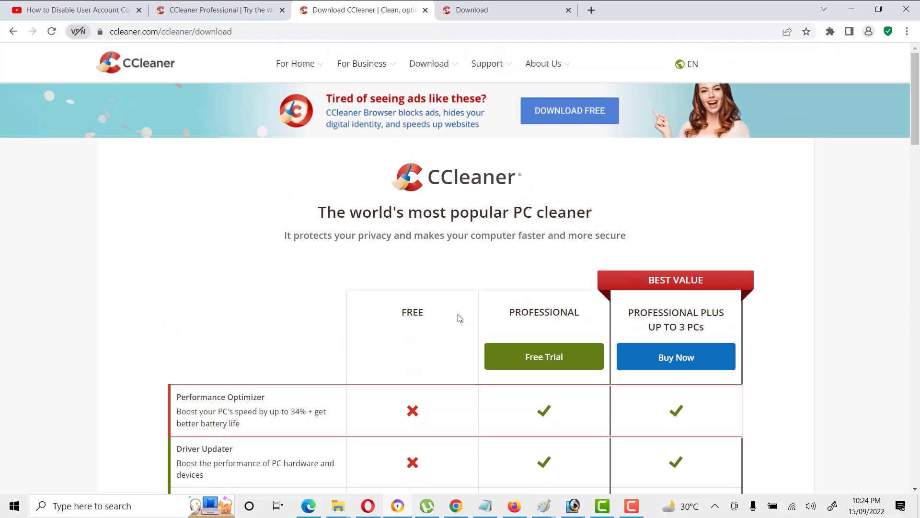
Request the Professional Trial download of CCleaner for Windows from the Products page.
left_click(467, 9)
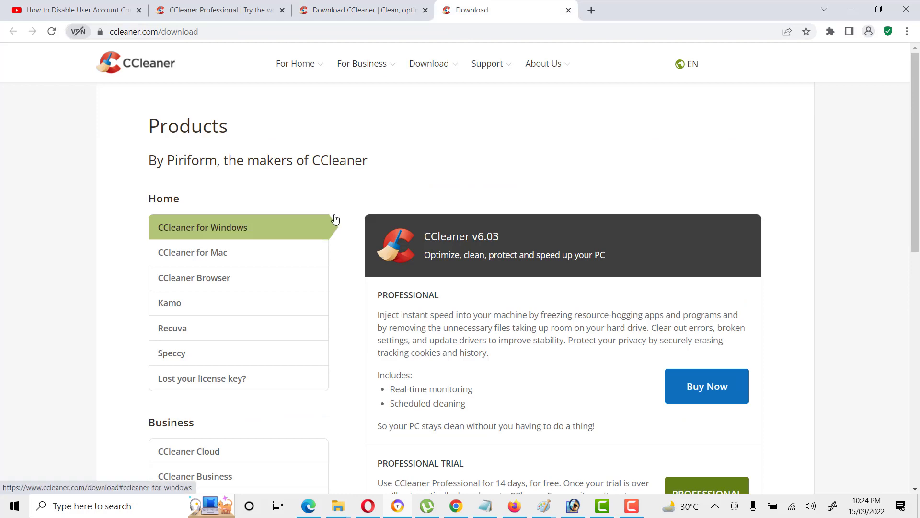
scroll(335, 219, "down", 4)
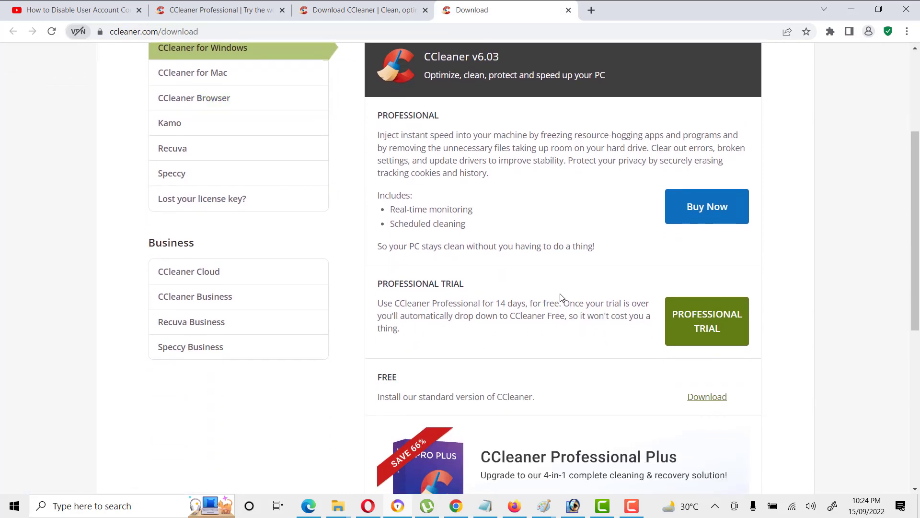
scroll(648, 303, "up", 2)
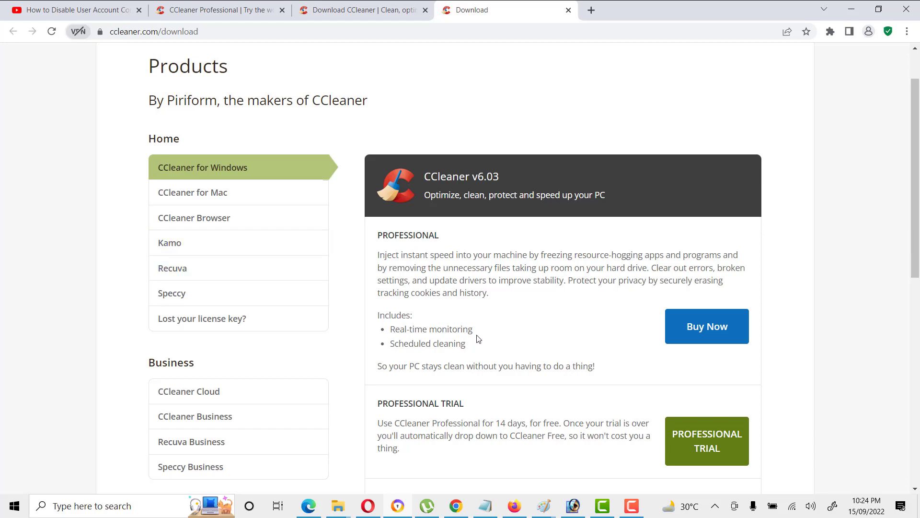
scroll(460, 286, "down", 1)
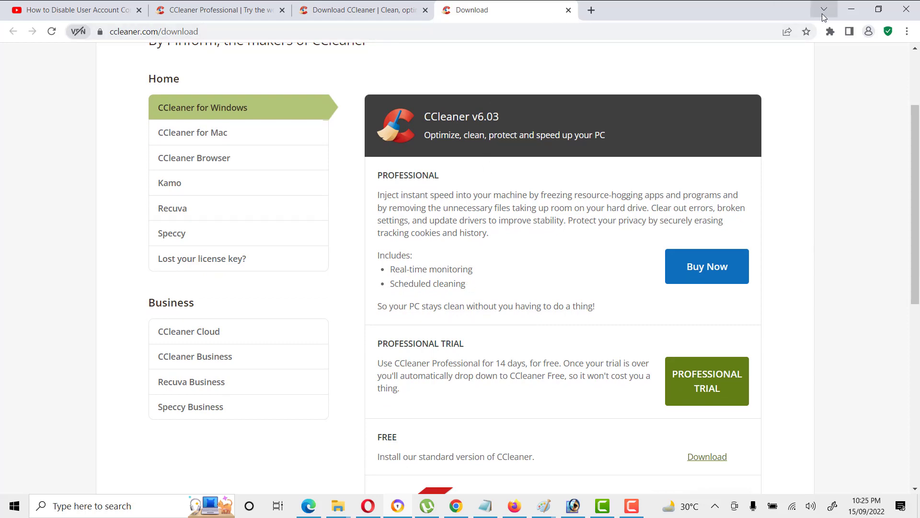
left_click(239, 10)
left_click(348, 10)
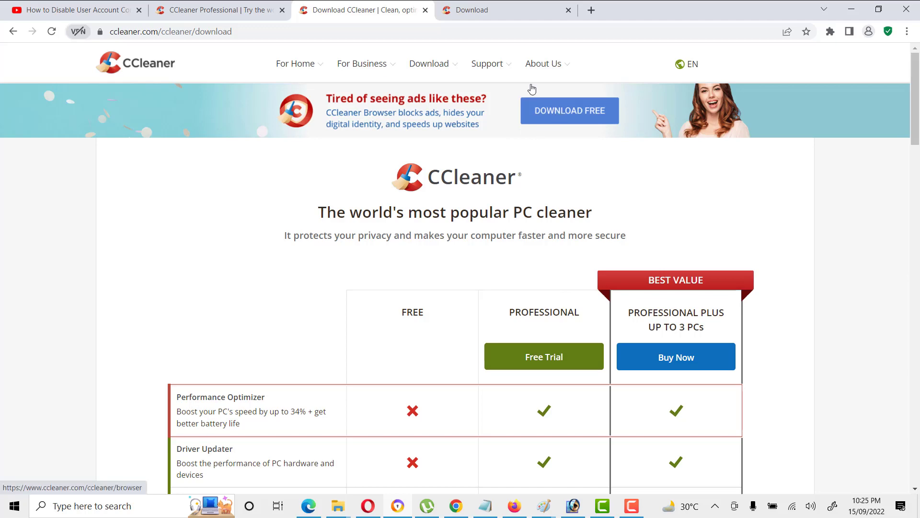
left_click(472, 9)
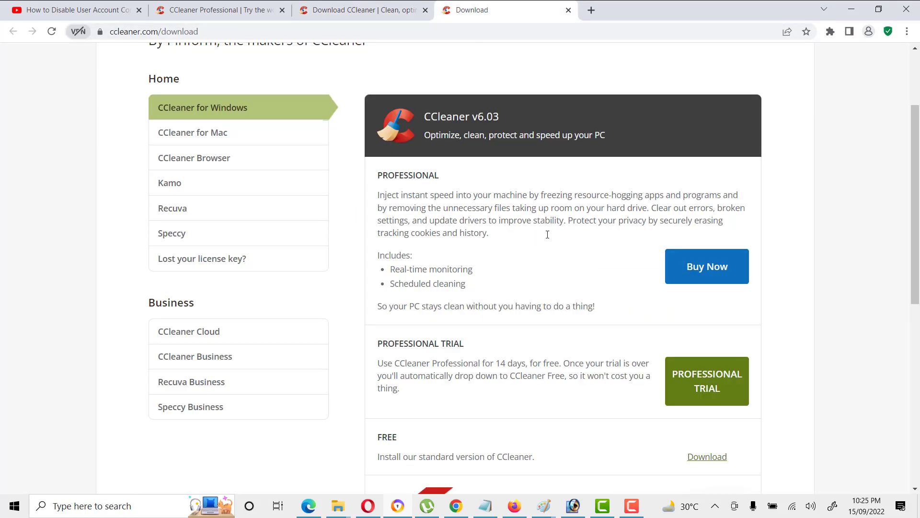
left_click(689, 382)
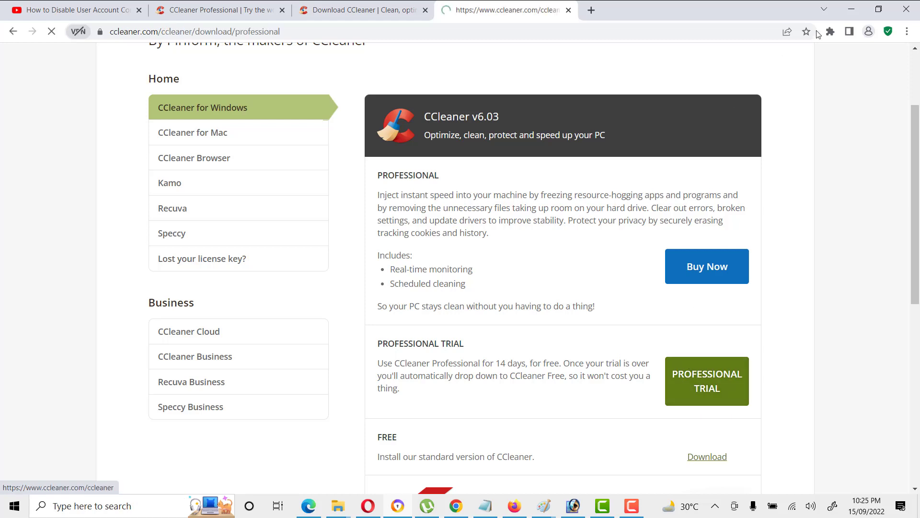
Leave the browser, run the Ccleaner Professional v5.90.9443 installer from its folder, and advance the setup past the welcome page.
left_click(855, 13)
left_click(406, 508)
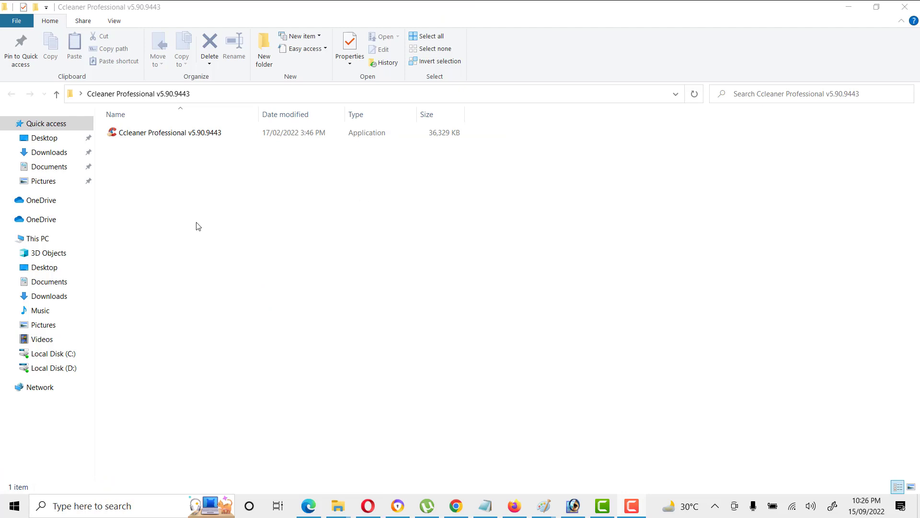
double_click(142, 133)
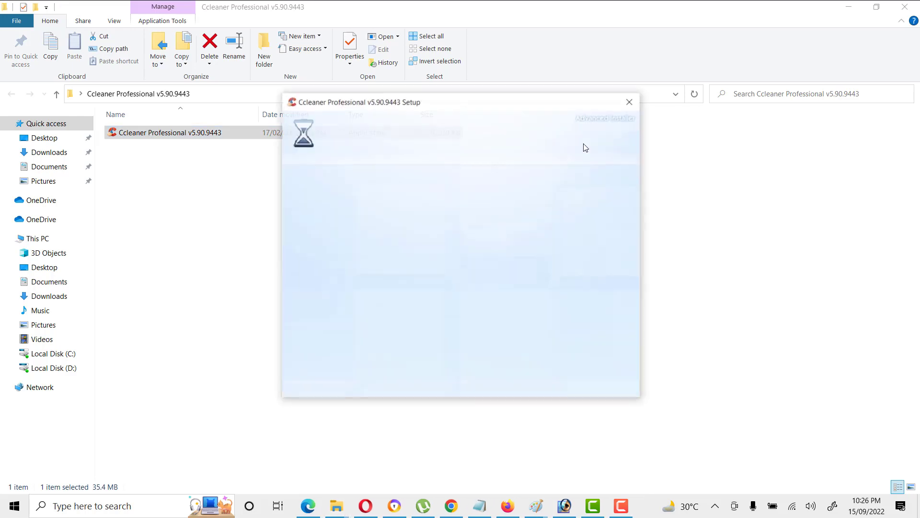
left_click_drag(459, 104, 378, 96)
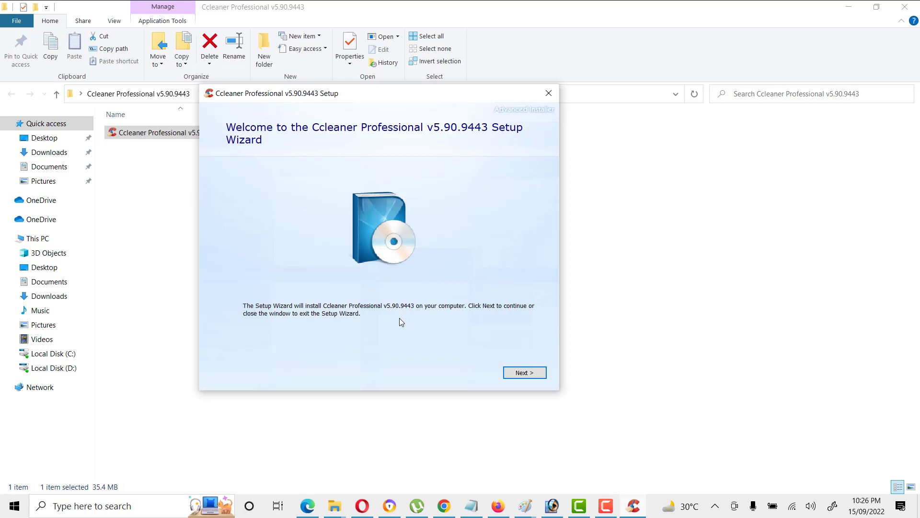
left_click(533, 372)
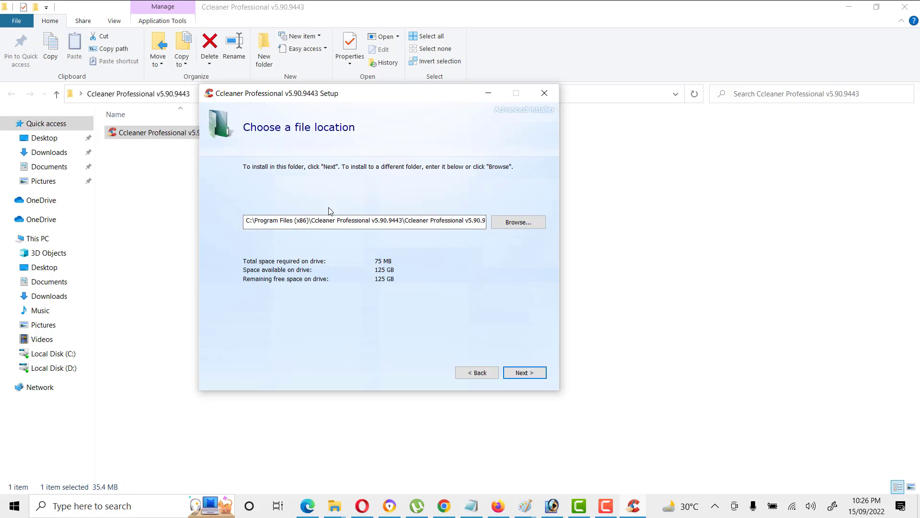
Install Ccleaner Professional v5.90.9443 in the default folder, then run the program from the finished setup and close the installer.
left_click(514, 374)
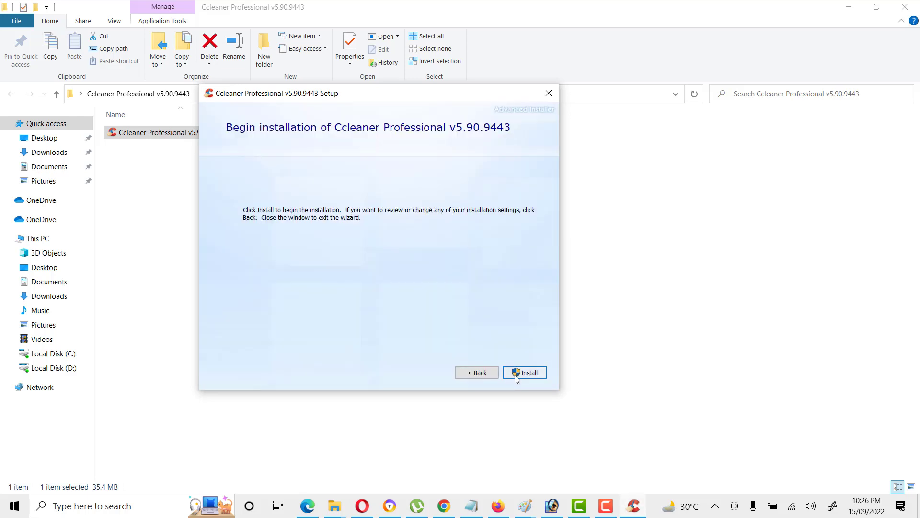
left_click(522, 375)
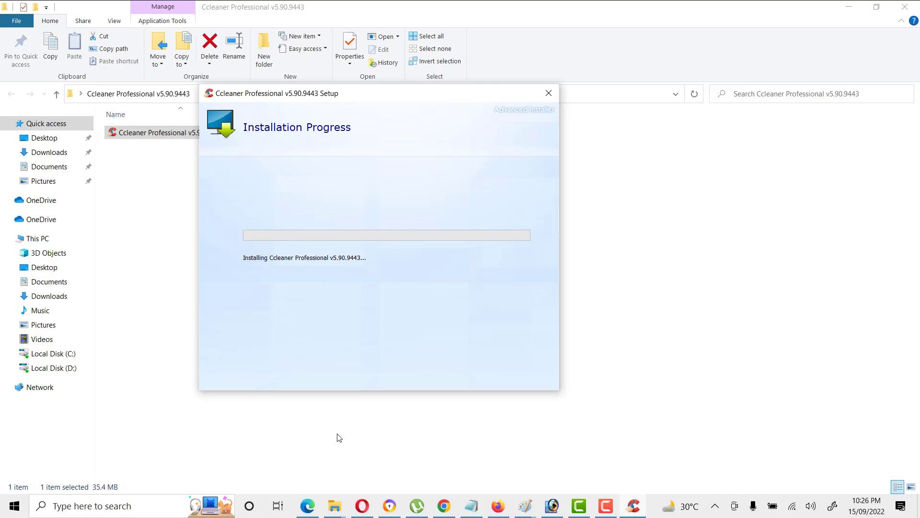
left_click_drag(364, 101, 360, 166)
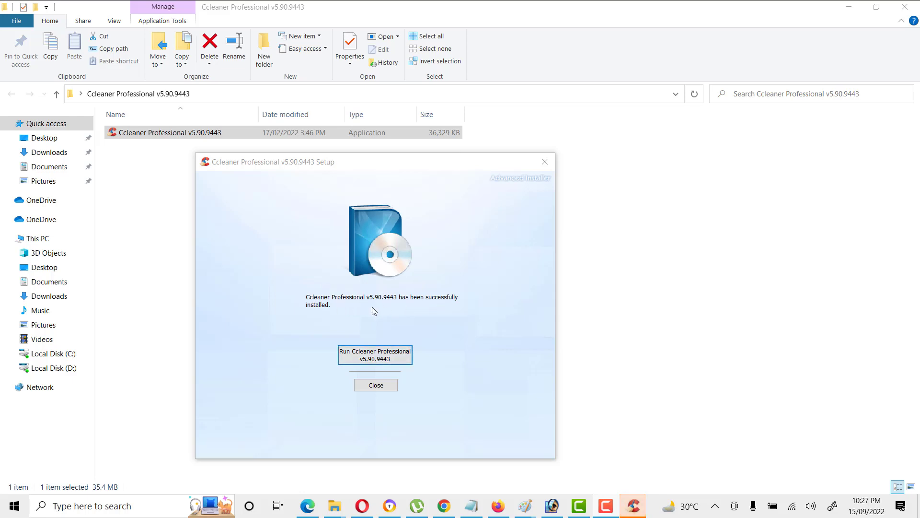
left_click(379, 354)
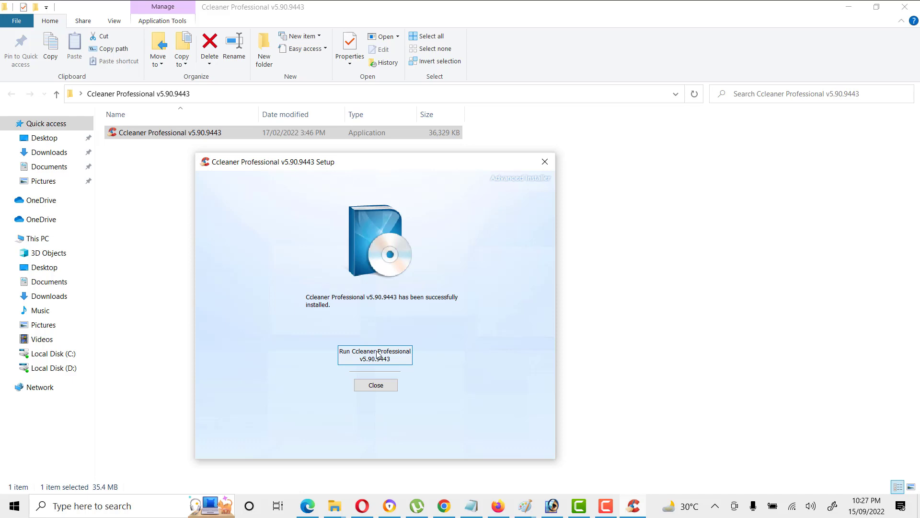
left_click(379, 355)
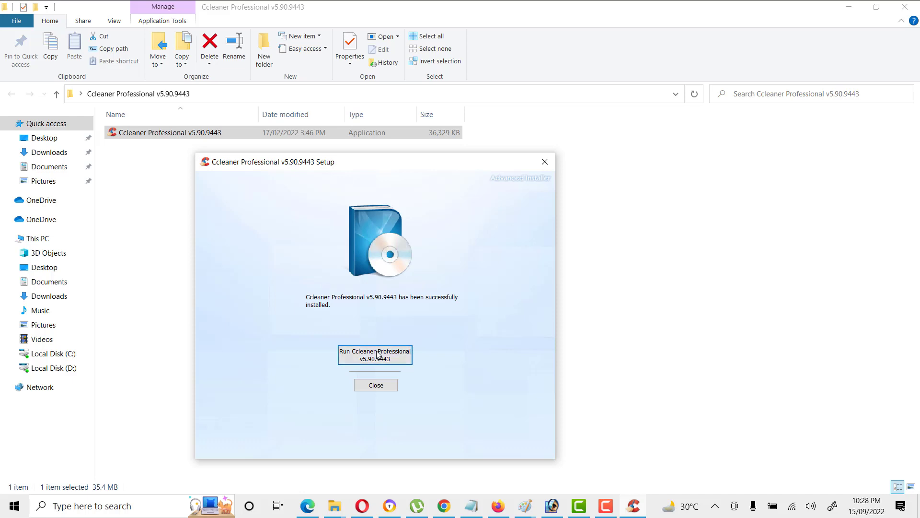
left_click(376, 385)
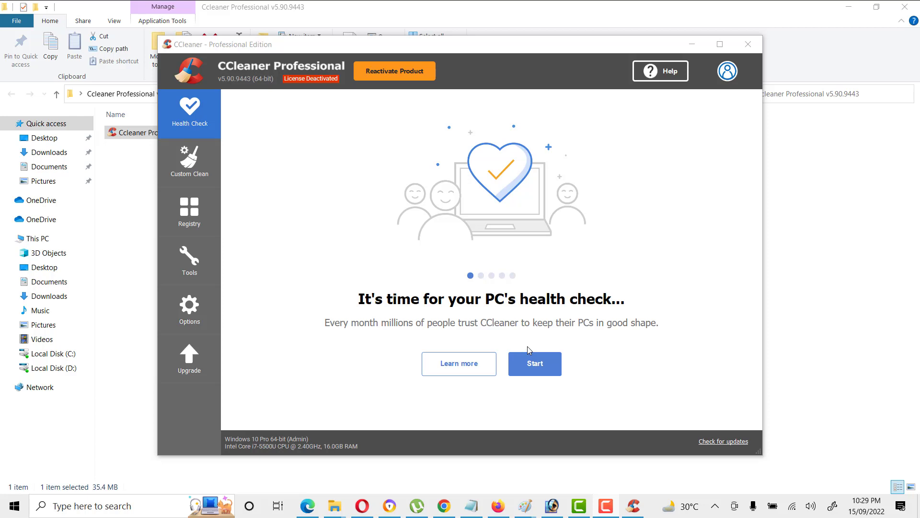
Review the Custom Clean options for Windows from Microsoft Edge through Advanced, and open the Applications options.
left_click(196, 165)
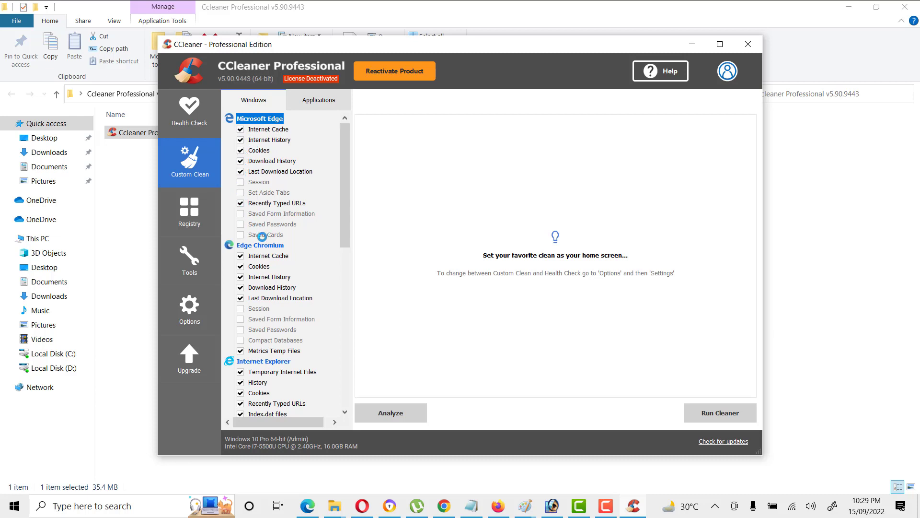
scroll(343, 155, "down", 2)
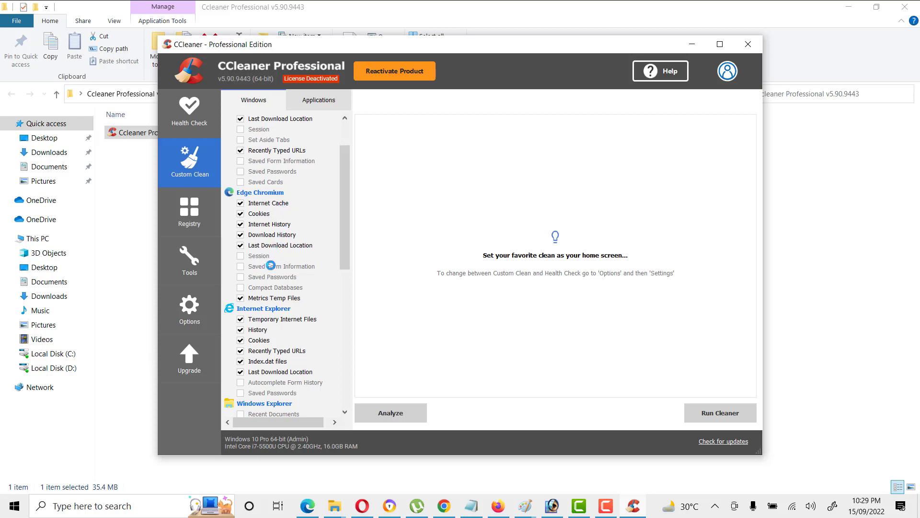
left_click_drag(345, 195, 349, 284)
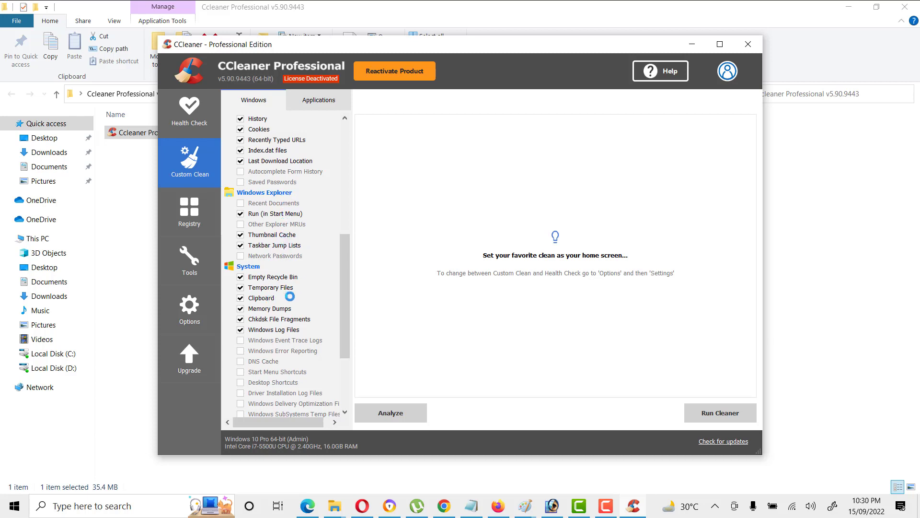
left_click_drag(346, 268, 346, 324)
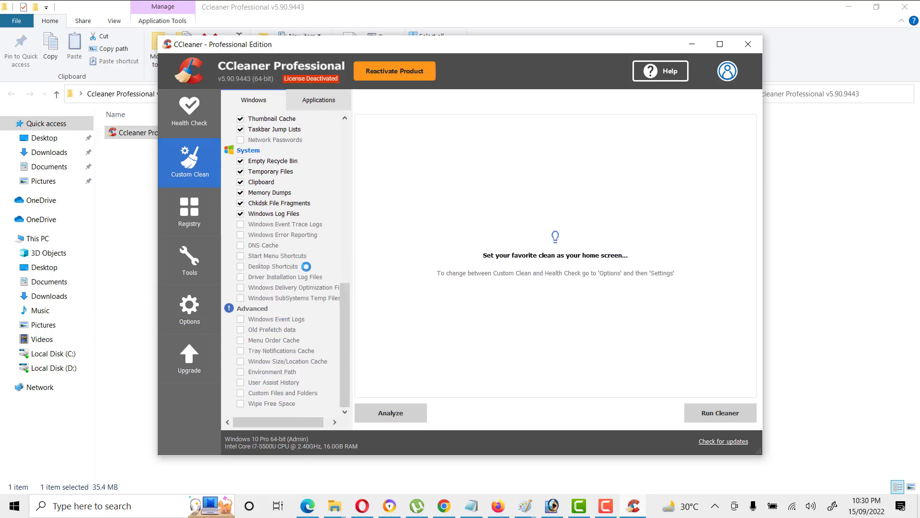
left_click(318, 105)
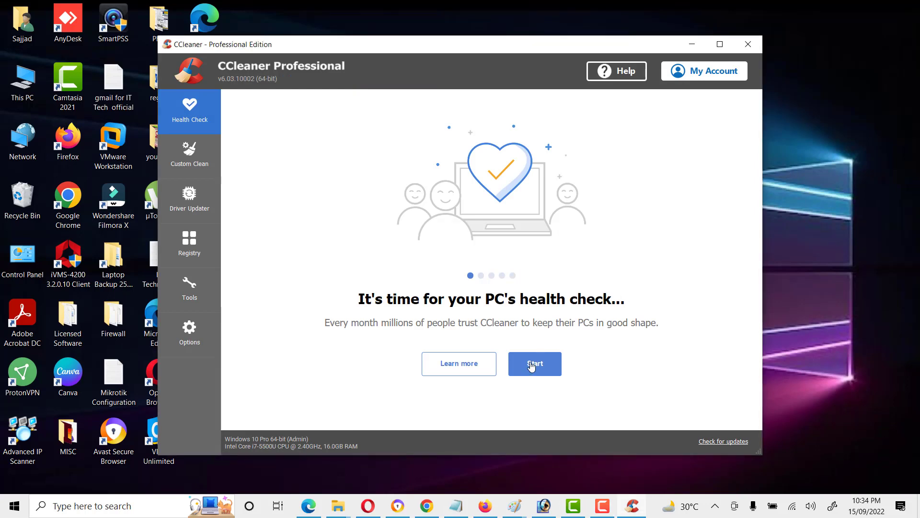
Run the PC Health Check and examine the Privacy items: Cookies, History and Temporary Internet Files.
left_click(531, 366)
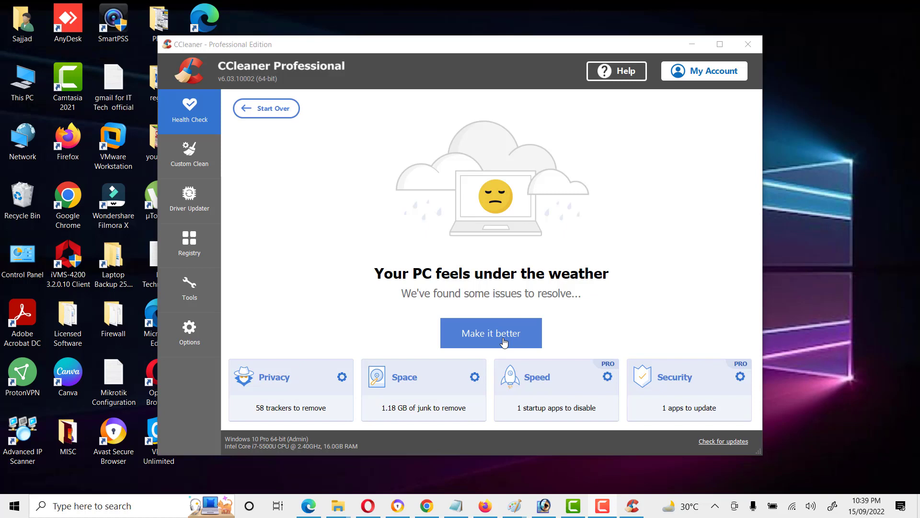
left_click(289, 389)
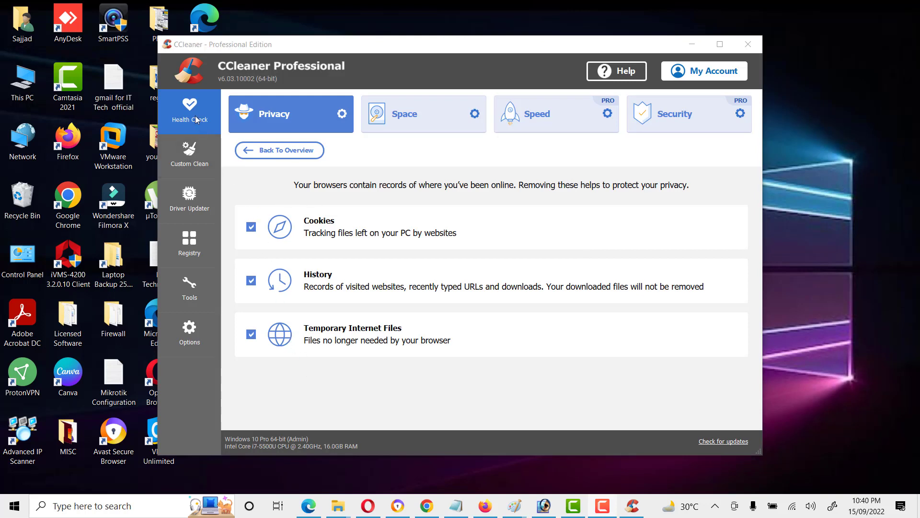
left_click(270, 115)
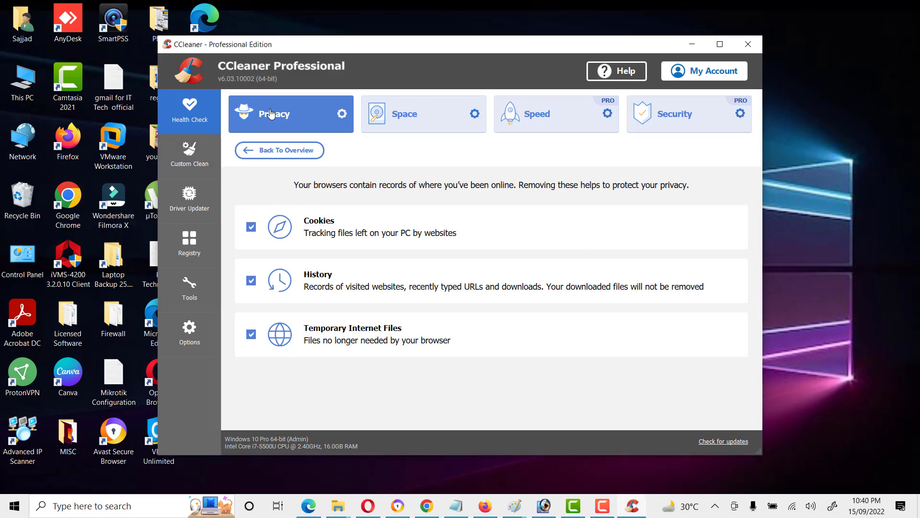
left_click(274, 152)
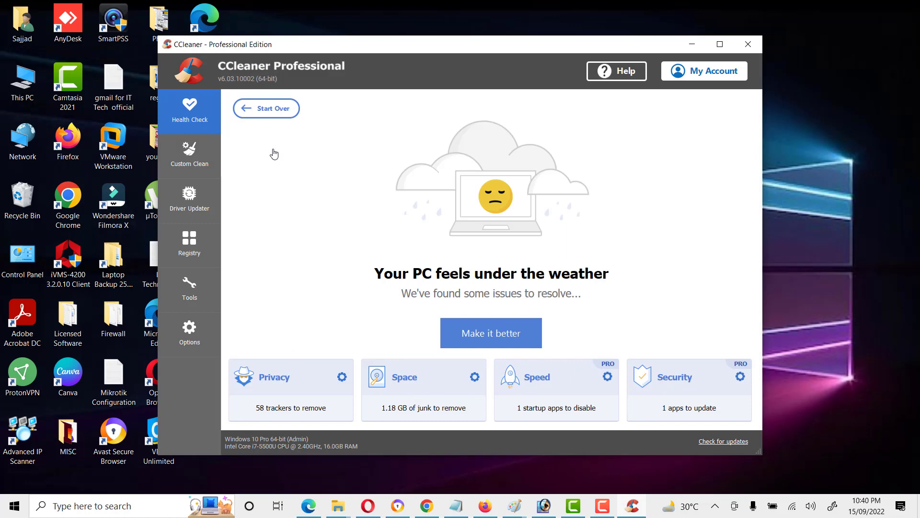
left_click(273, 117)
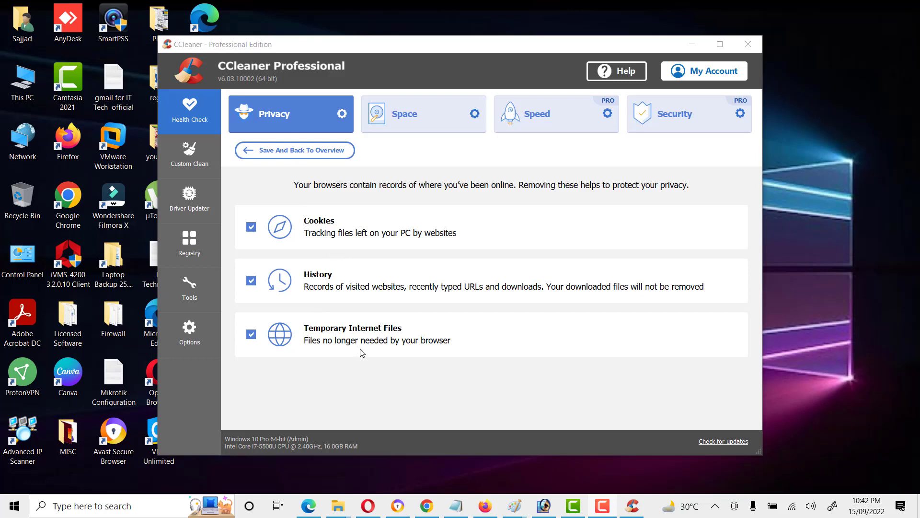
Review the Space, Speed and Security items of the Health Check, and return to the overview with the selections saved.
left_click(410, 114)
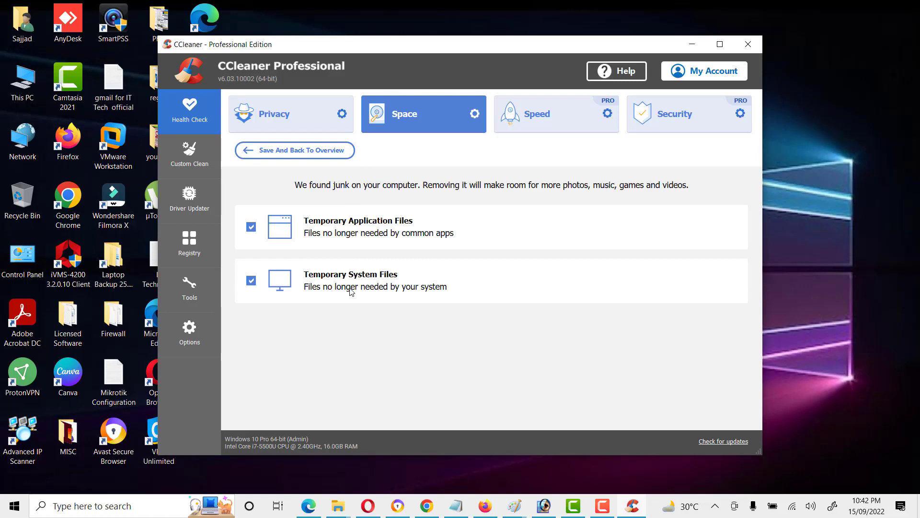
left_click(520, 121)
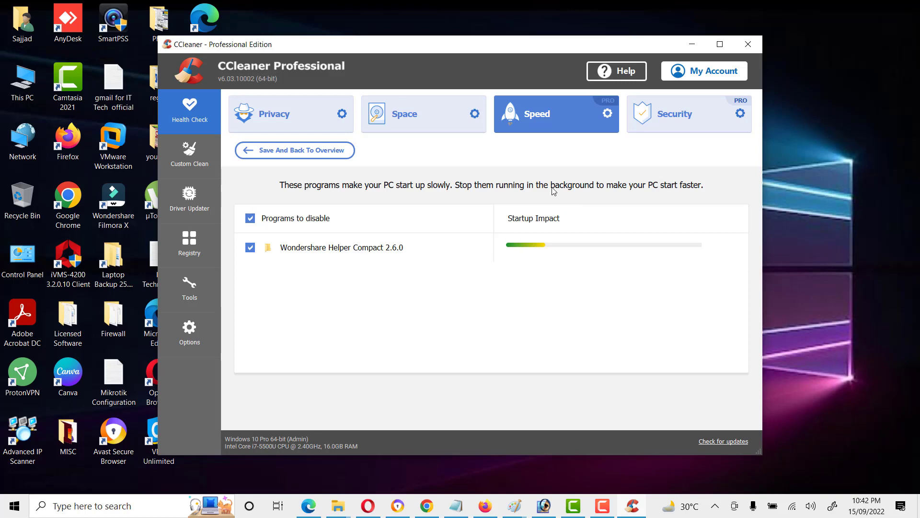
left_click(693, 121)
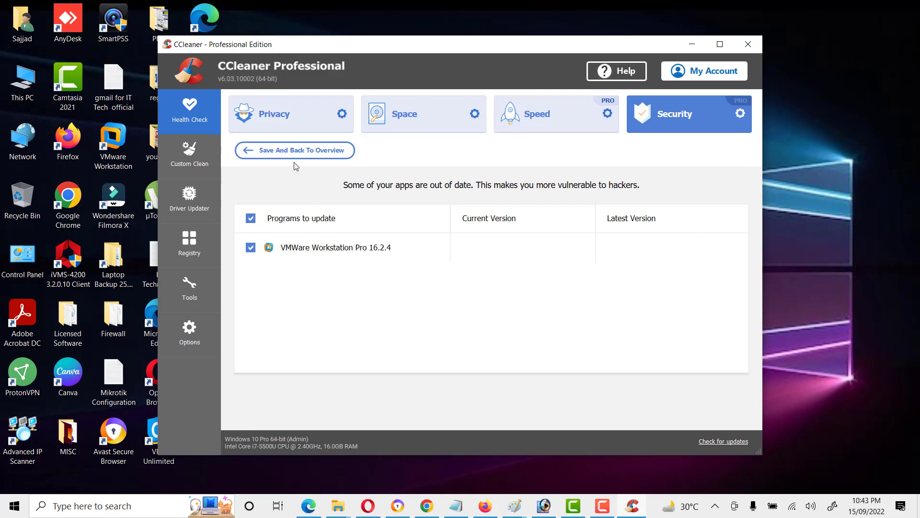
left_click(290, 150)
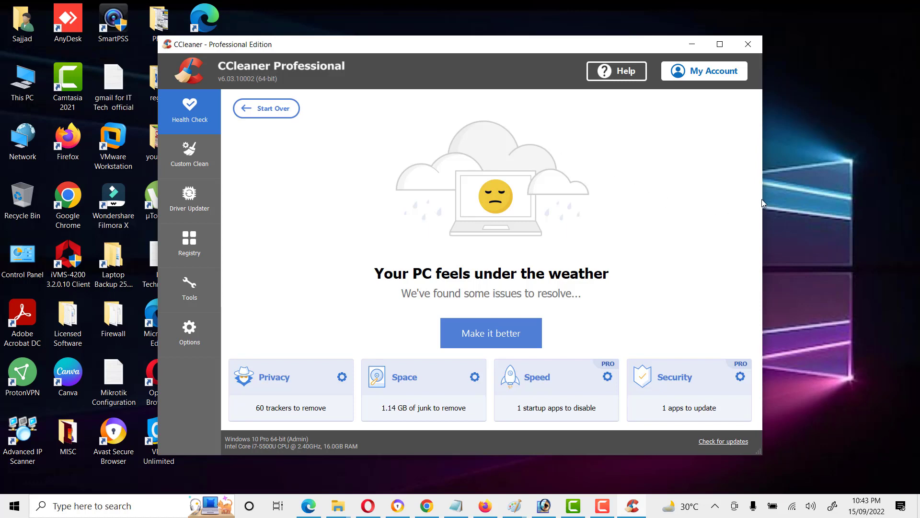
Fix the issues found by the Health Check with Make it better, and return to the Health Check start page.
left_click(807, 185)
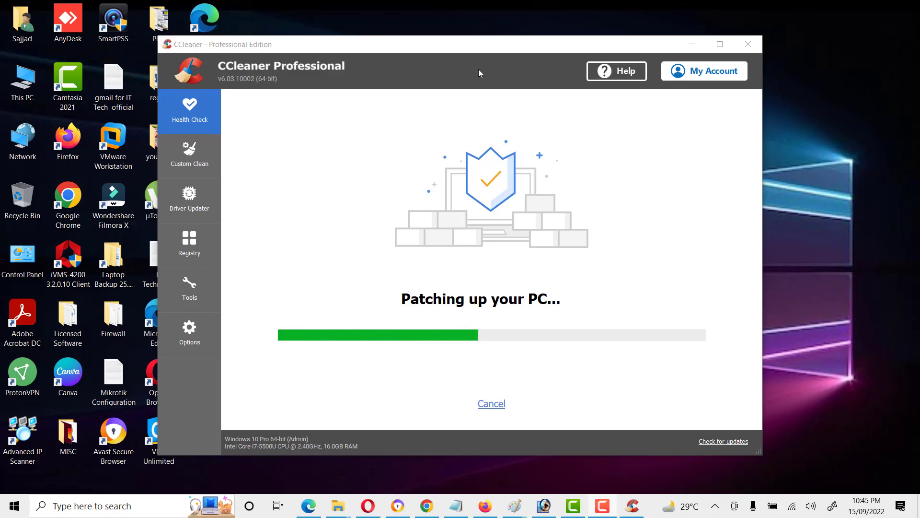
left_click_drag(479, 47, 391, 57)
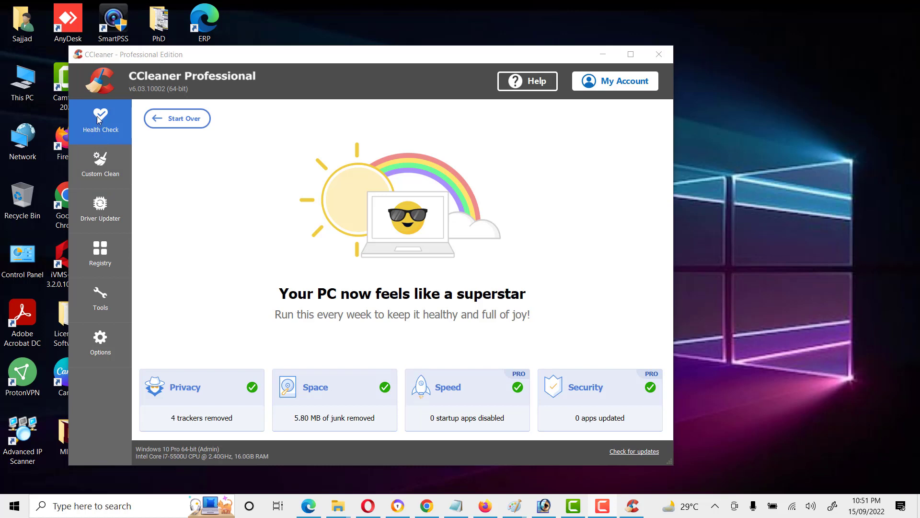
left_click(110, 129)
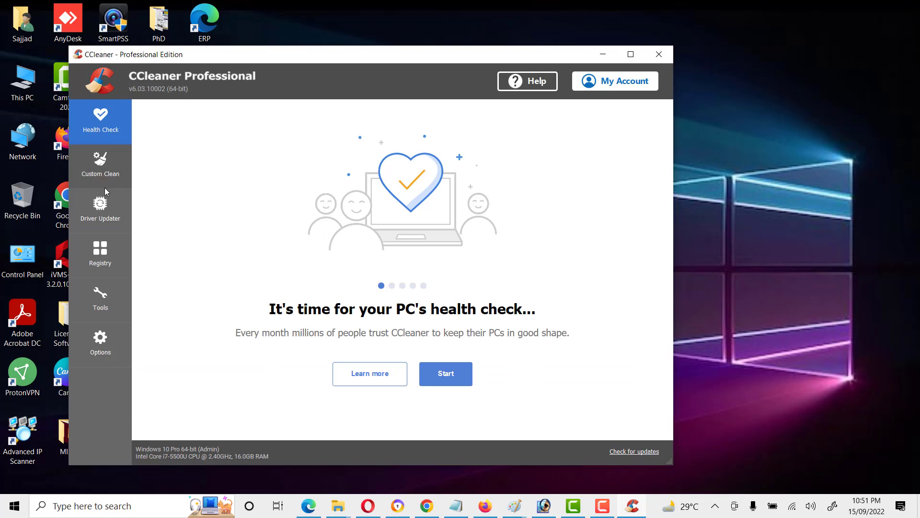
Review the Custom Clean options for Windows and for Applications down to the Opera entries.
left_click(104, 167)
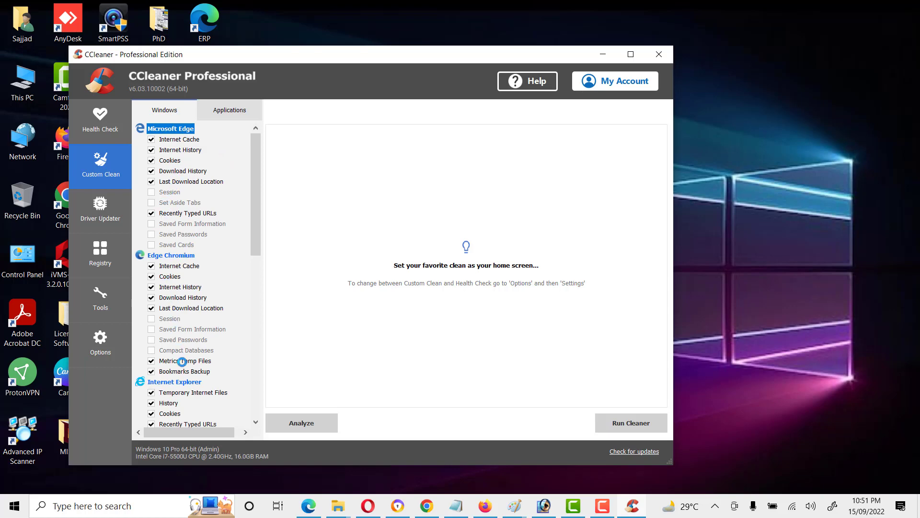
mouse_move(255, 165)
left_mouse_down()
mouse_move(261, 329)
mouse_move(259, 176)
left_mouse_up()
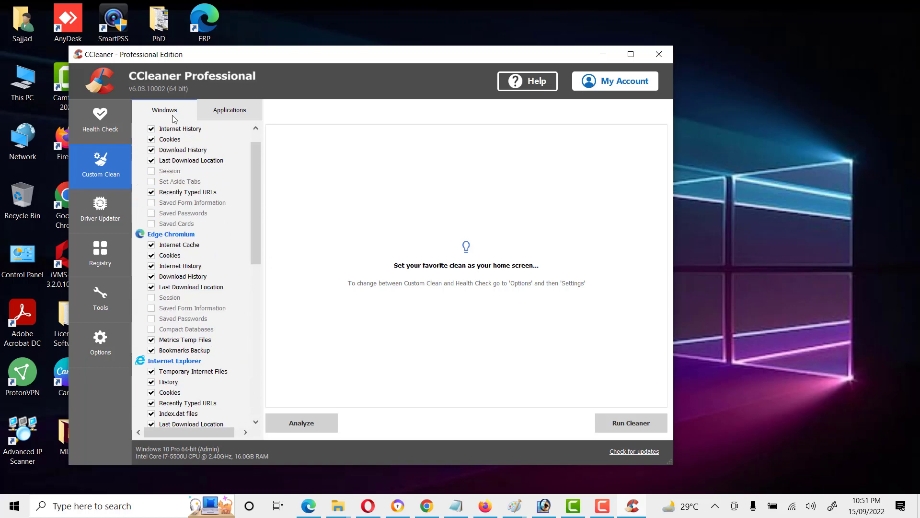
left_click(223, 112)
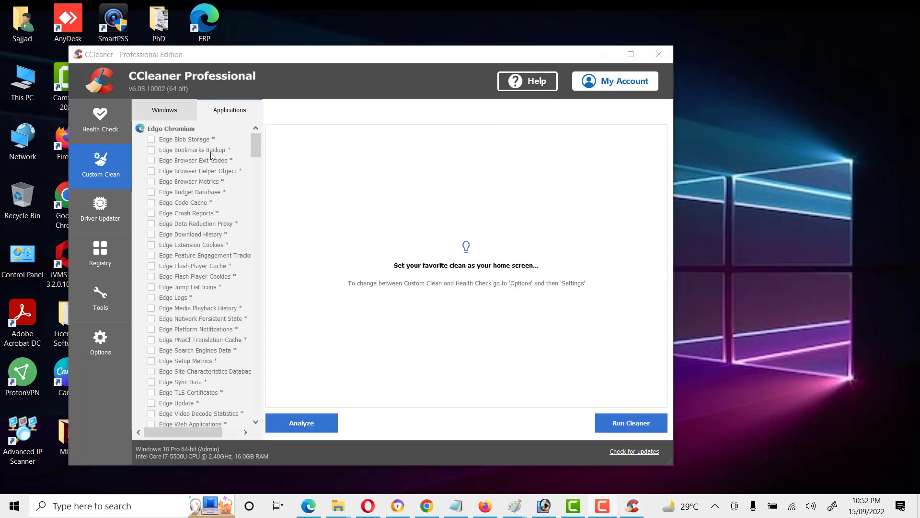
left_click_drag(255, 140, 261, 193)
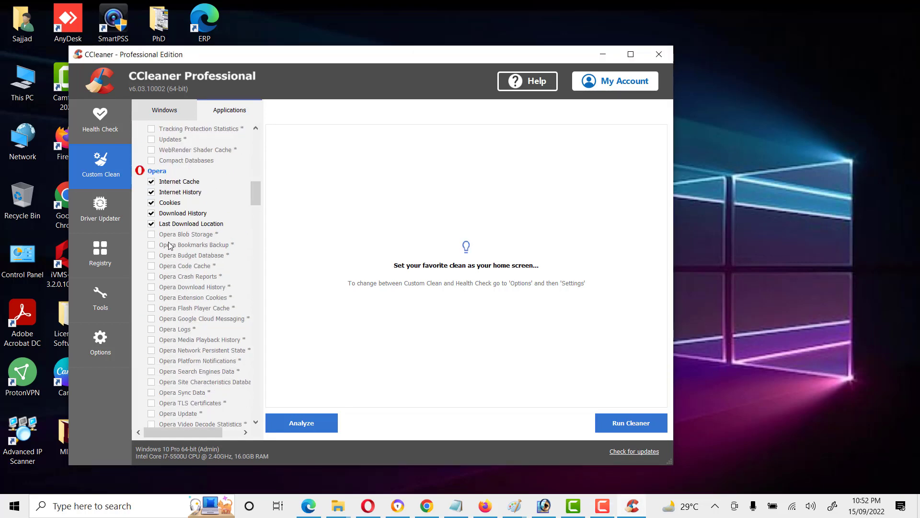
Try switching the Opera Blob Storage and Opera Bookmarks Backup cleaning options on and off.
left_click(152, 235)
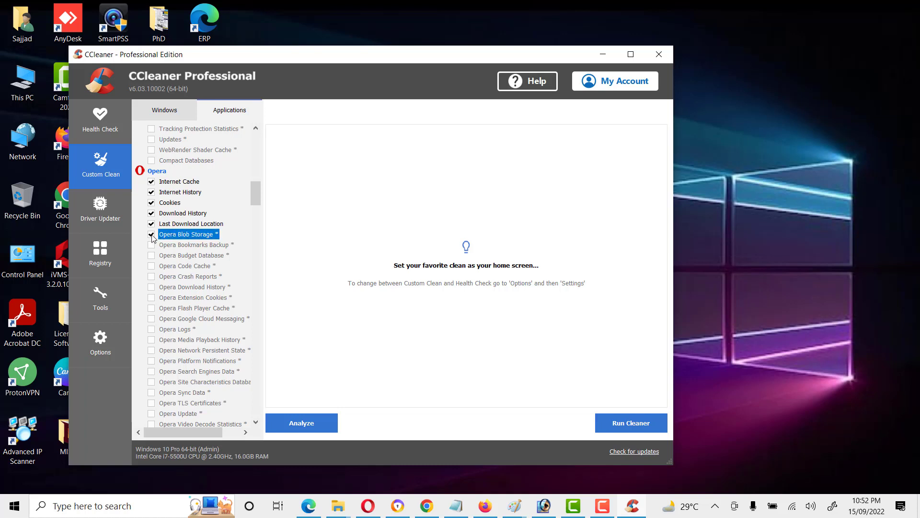
left_click(152, 235)
left_click(153, 245)
left_click(152, 246)
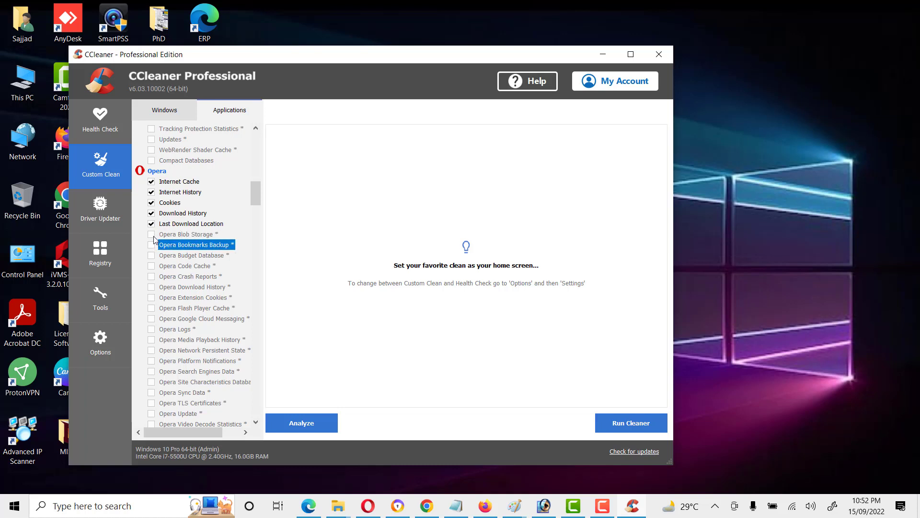
left_click(152, 234)
Return to the Windows cleaning options, and view the Driver Updater and Registry Cleaner pages.
left_click_drag(258, 201, 271, 139)
left_click(172, 111)
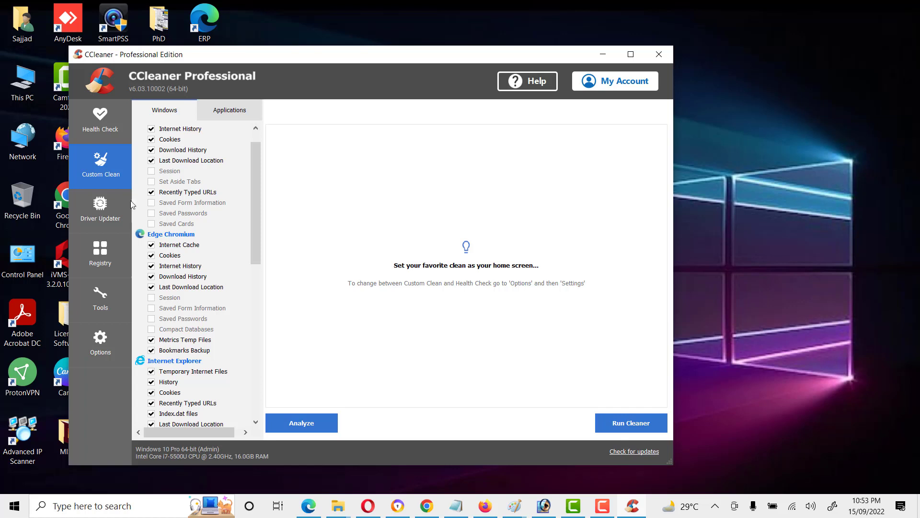
left_click(100, 208)
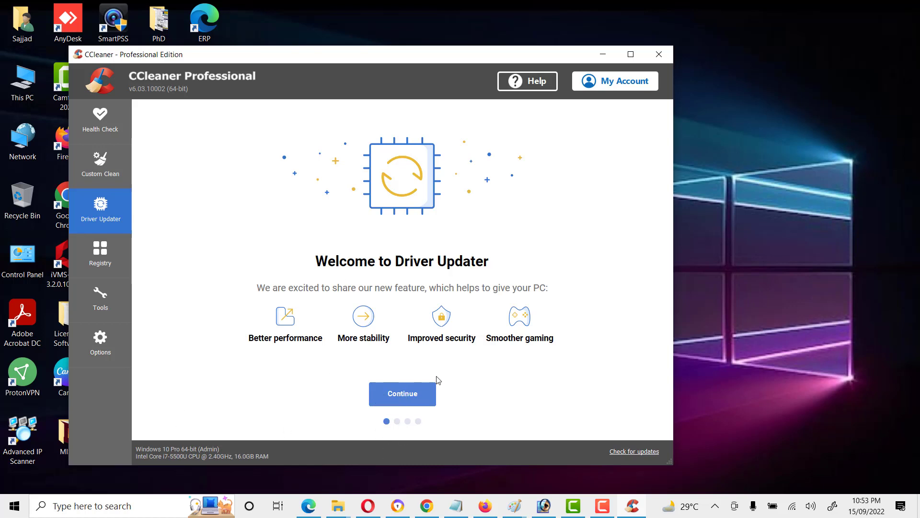
left_click(101, 253)
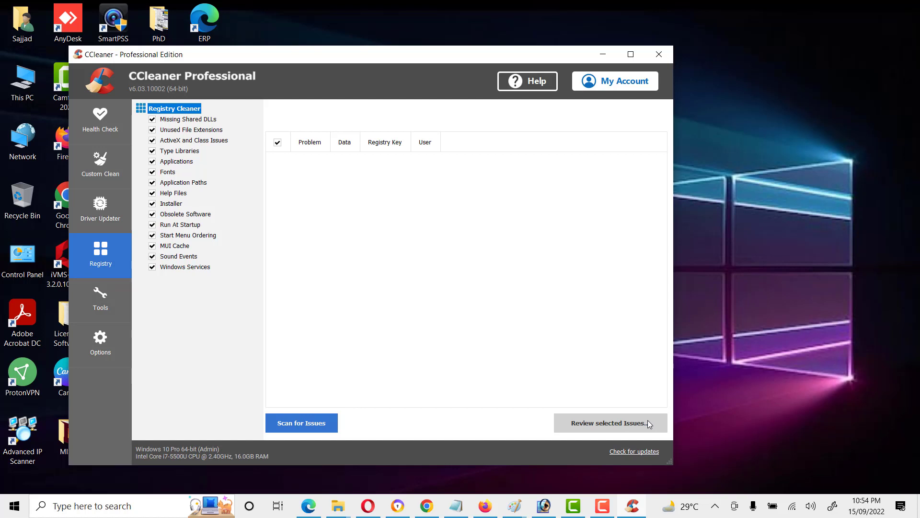
Open the Uninstall tool and look through the list of programs that can be removed from the computer.
left_click(87, 293)
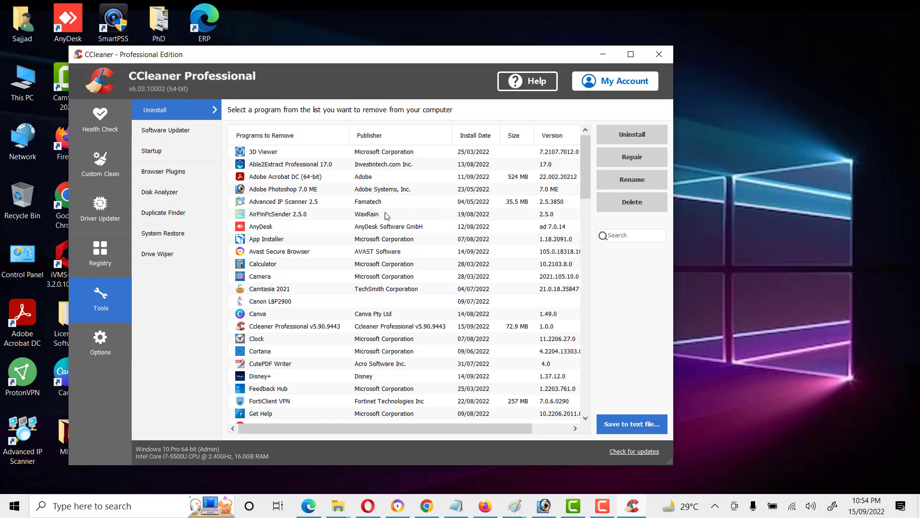
left_click_drag(354, 59, 327, 51)
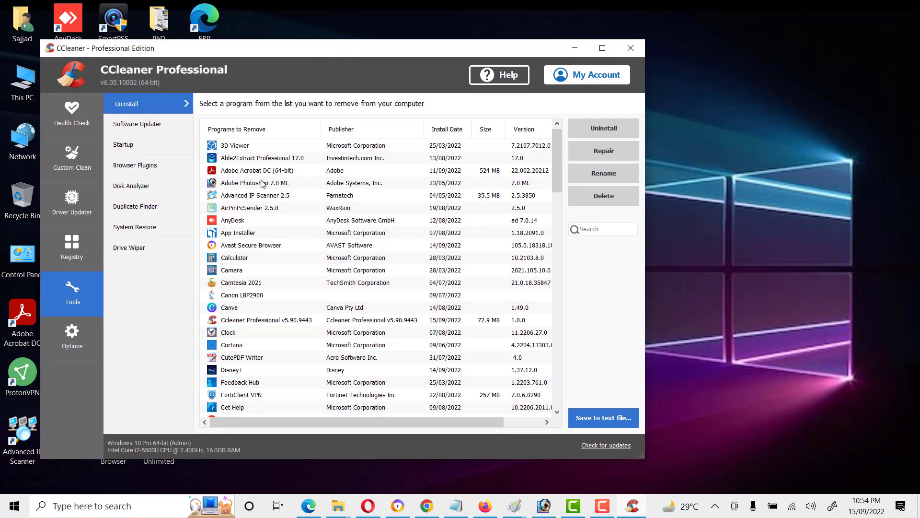
scroll(266, 262, "down", 15)
scroll(327, 194, "up", 6)
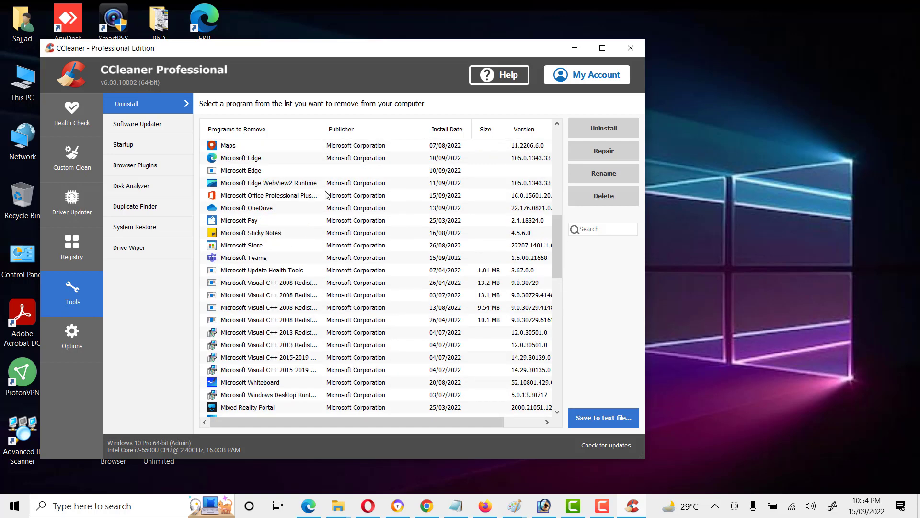
View the Software Updater, and look through the Startup lists for Windows, Scheduled Tasks, Context Menu and Windows Services.
left_click_drag(356, 61, 339, 87)
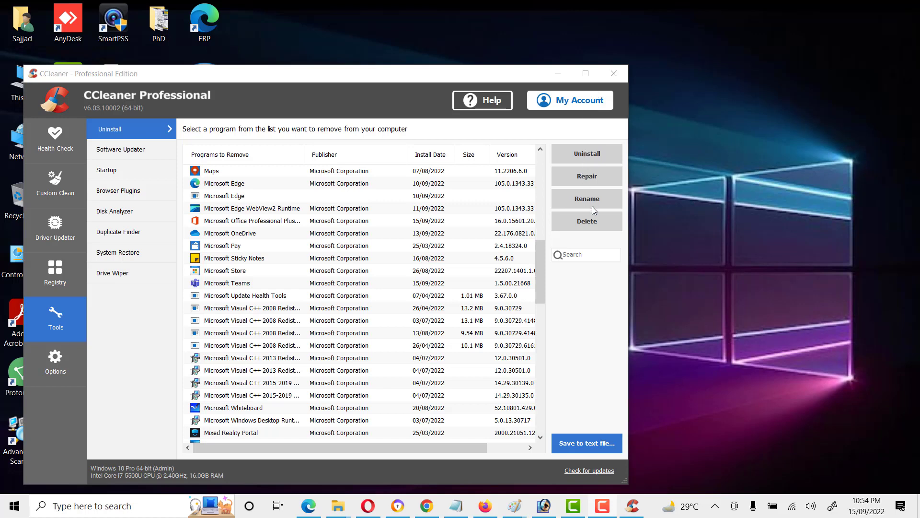
left_click(109, 150)
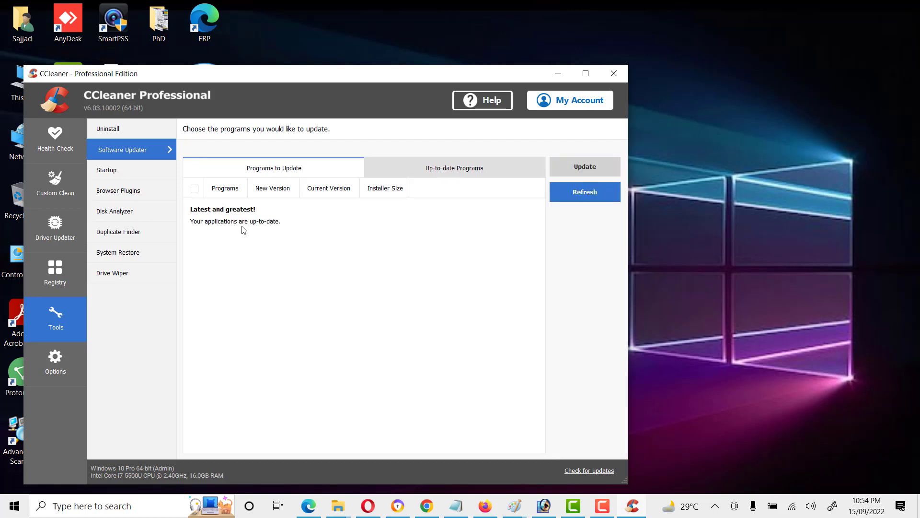
left_click(131, 171)
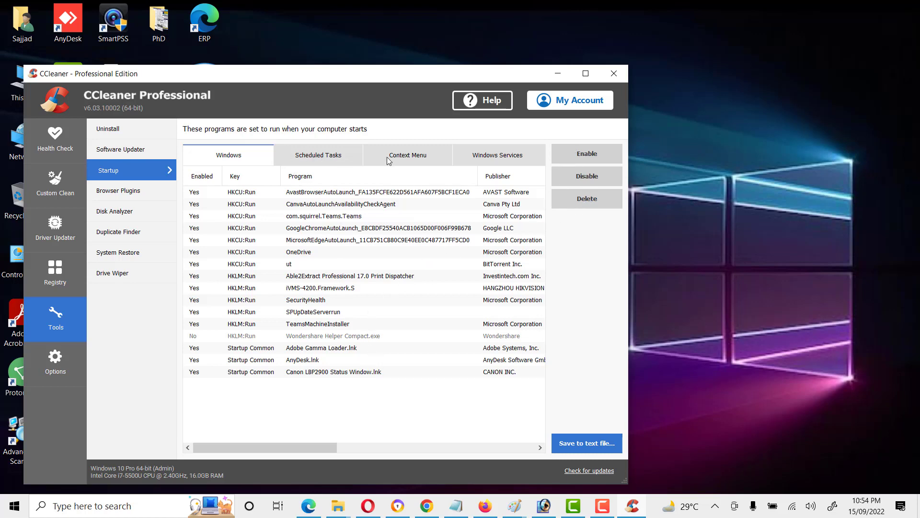
left_click(306, 156)
left_click(417, 146)
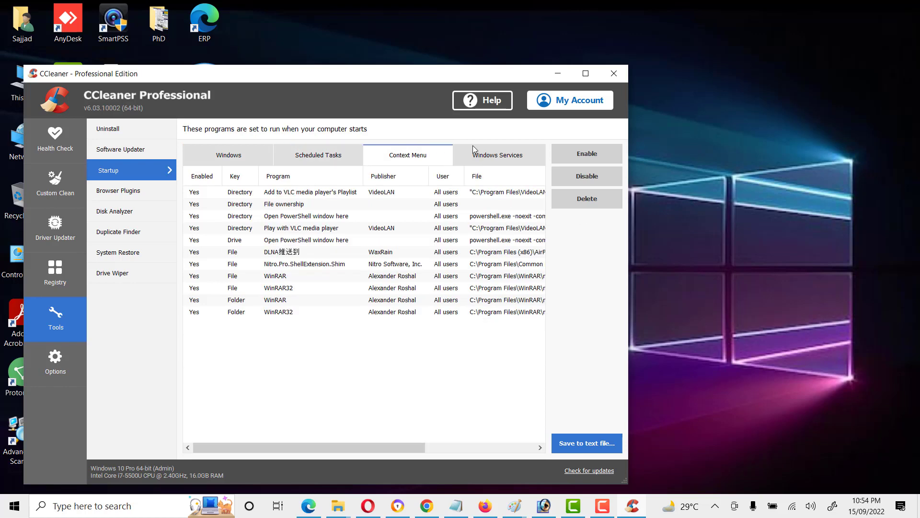
left_click(494, 157)
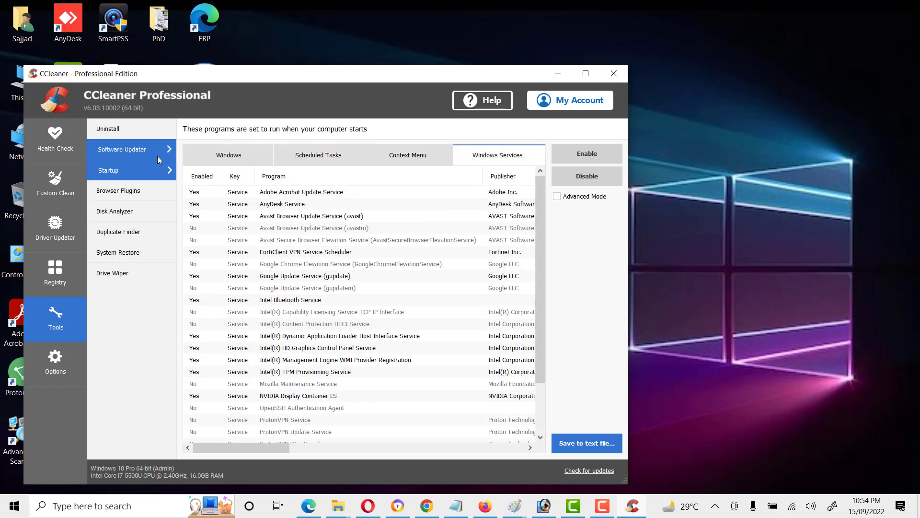
left_click(223, 157)
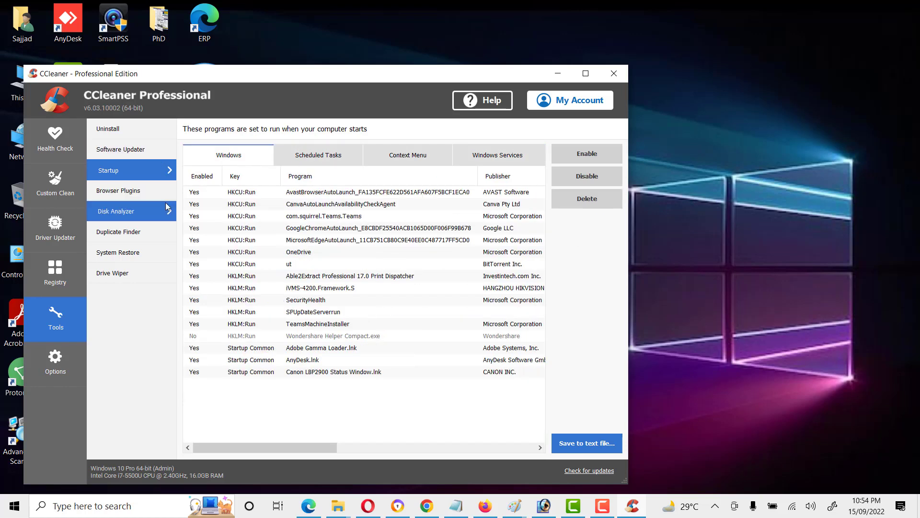
Look over the Browser Plugins, Disk Analyzer, Duplicate Finder, System Restore and Drive Wiper tools.
left_click(125, 194)
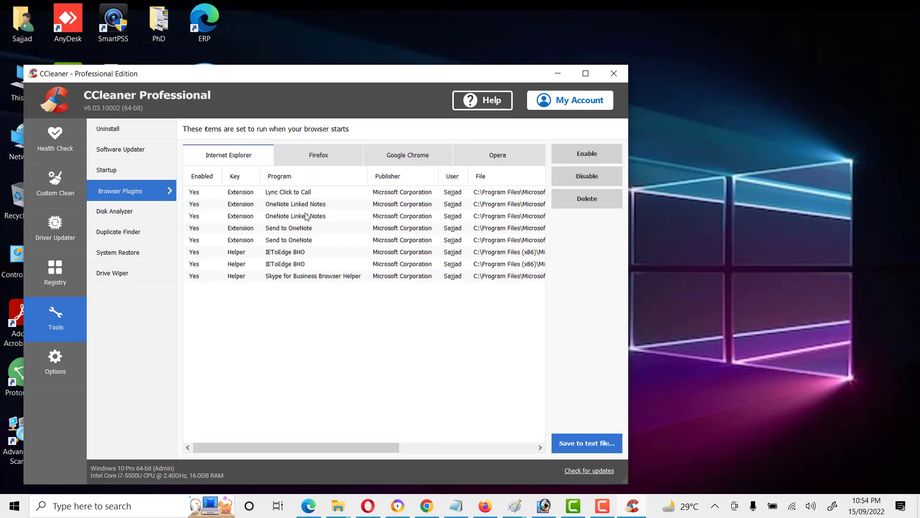
left_click(134, 214)
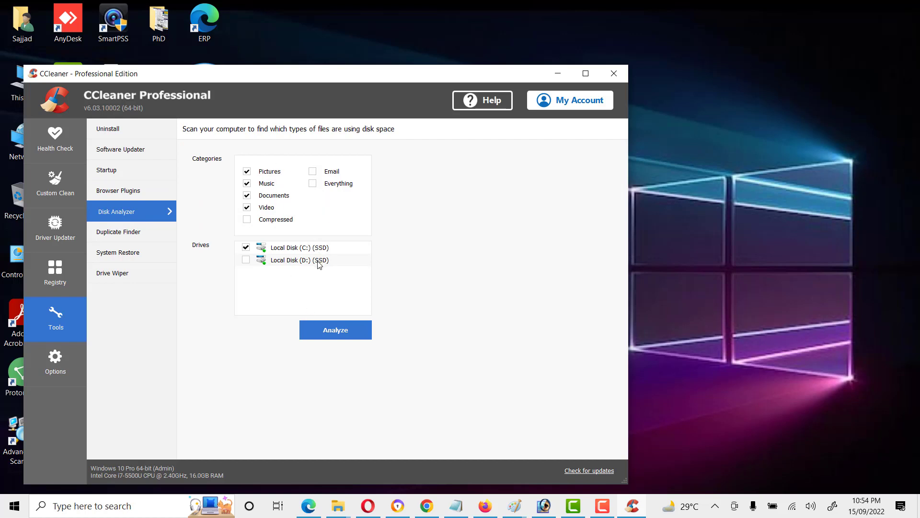
left_click(134, 234)
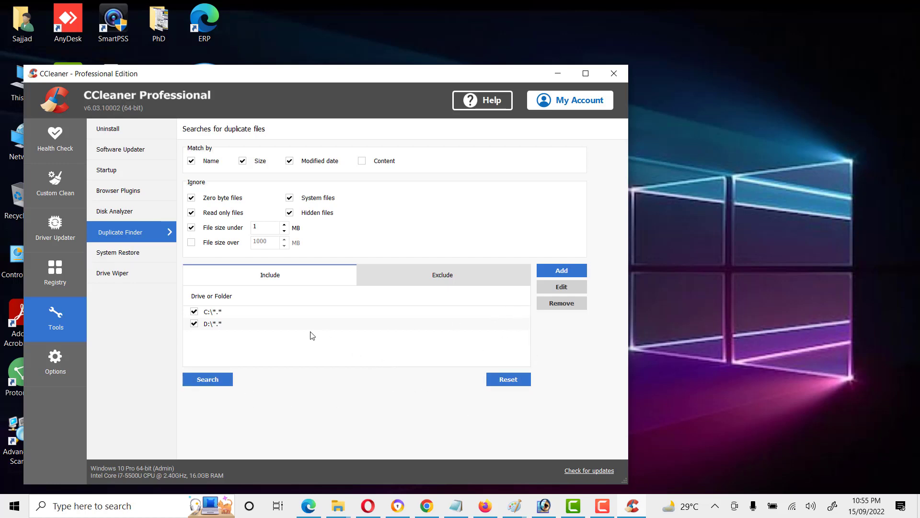
left_click(132, 256)
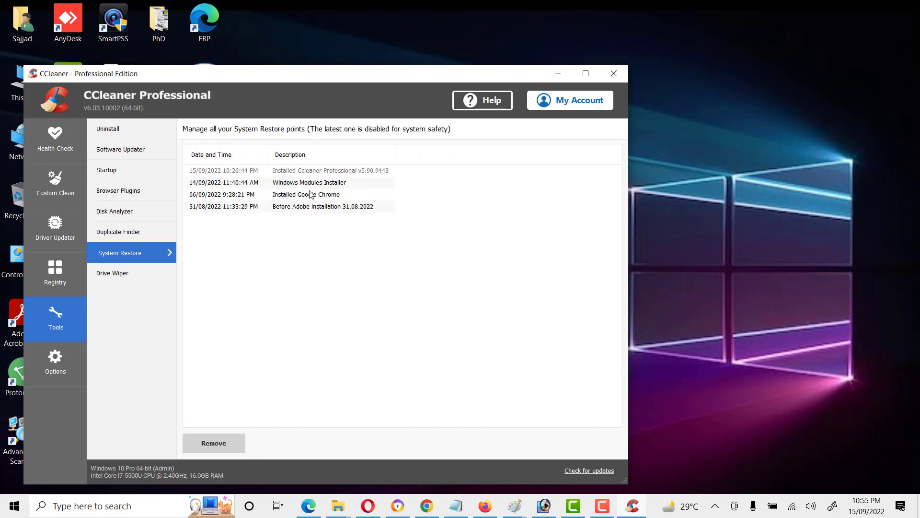
left_click(118, 277)
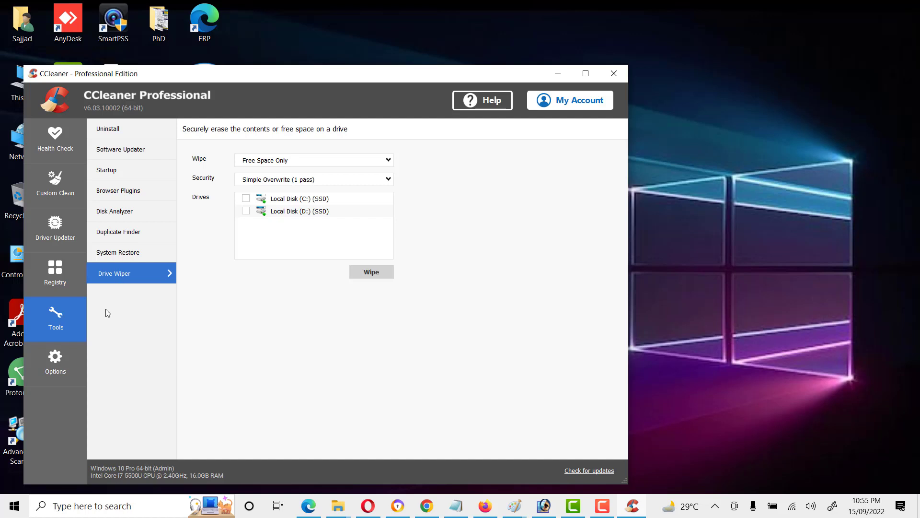
Review the Settings, Include and Cookies pages of the options, declining to close Google Chrome for viewing cookies.
left_click(68, 356)
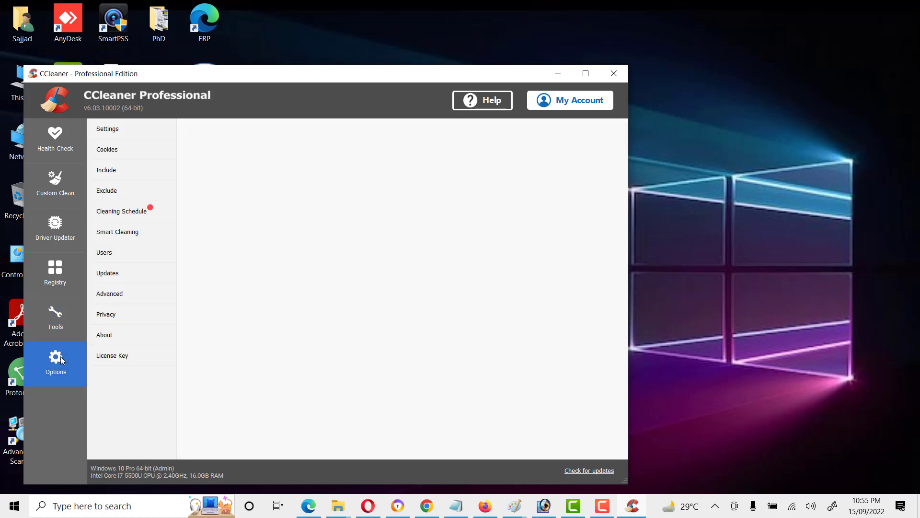
left_click(116, 130)
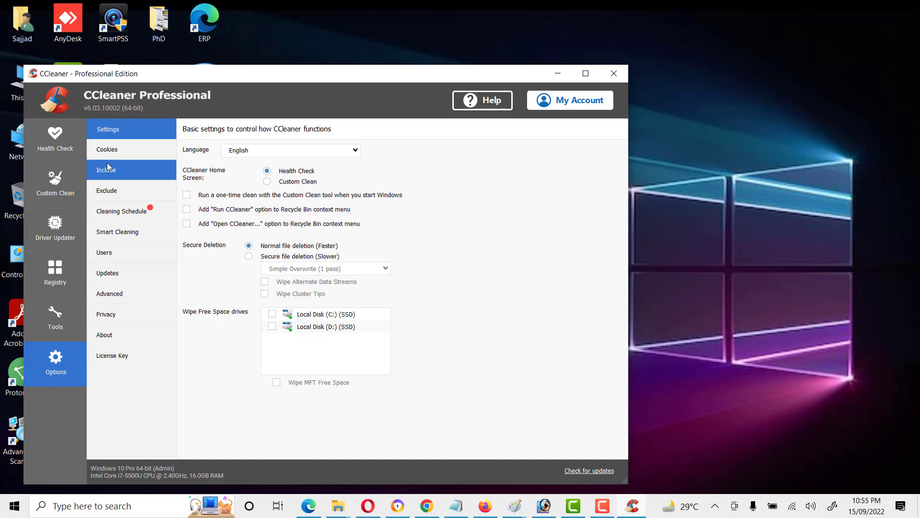
left_click(107, 165)
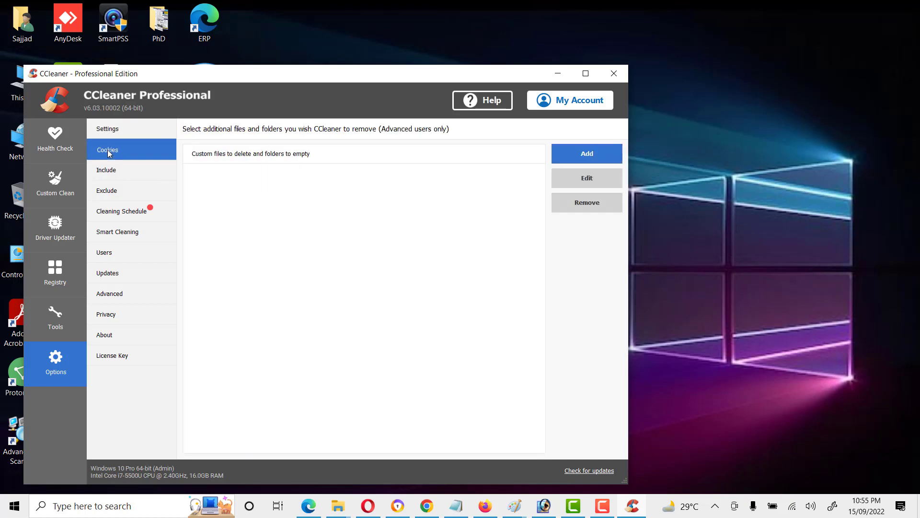
left_click(107, 148)
left_click(108, 136)
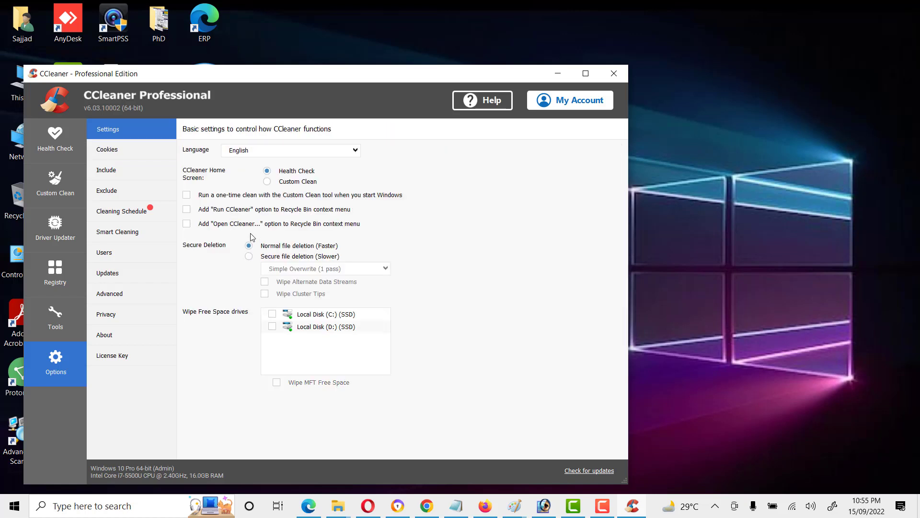
left_click(113, 150)
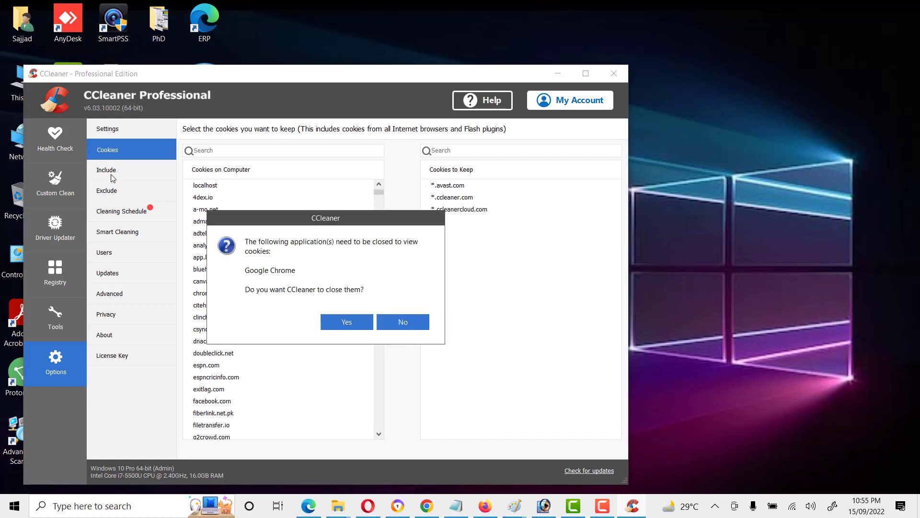
left_click(403, 327)
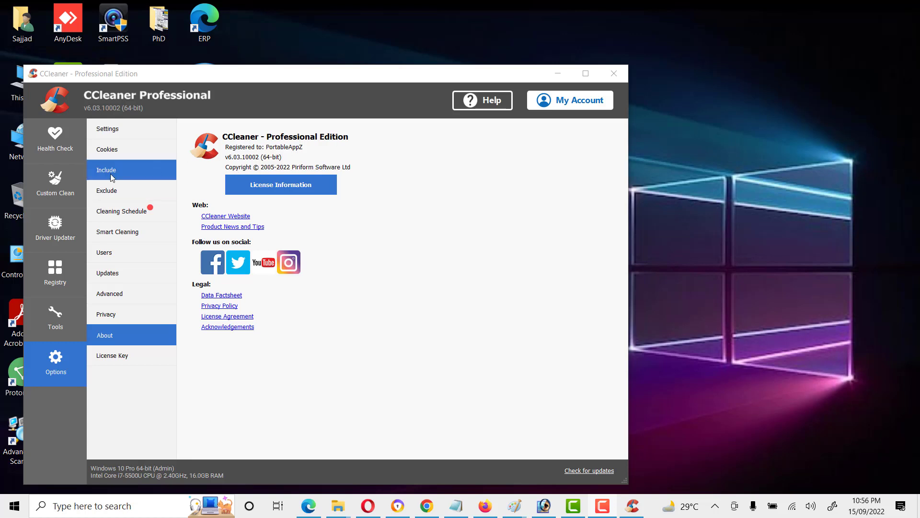
Scan the registry for issues with all Registry Cleaner categories selected.
left_click(54, 180)
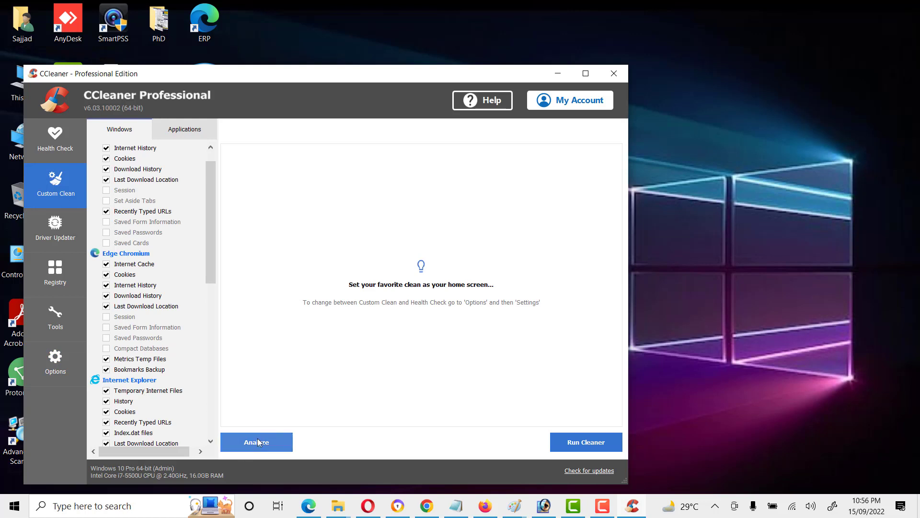
left_click(52, 272)
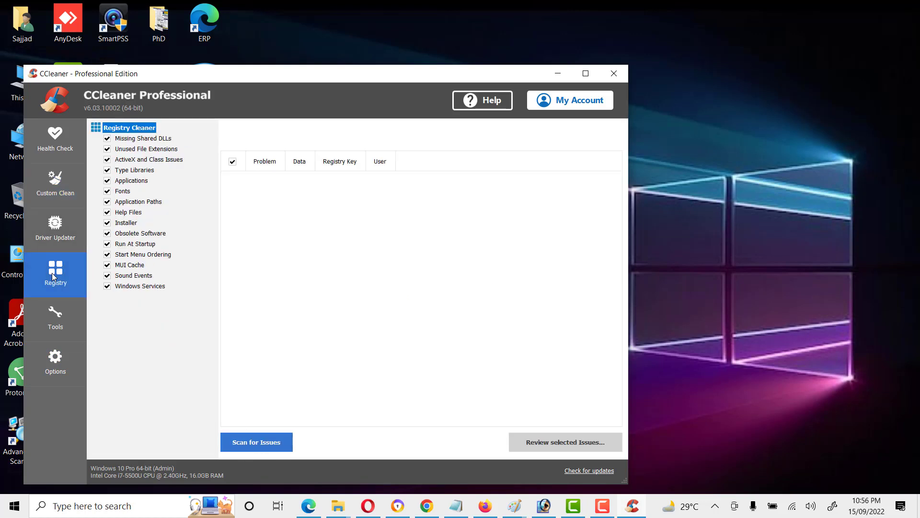
left_click(263, 445)
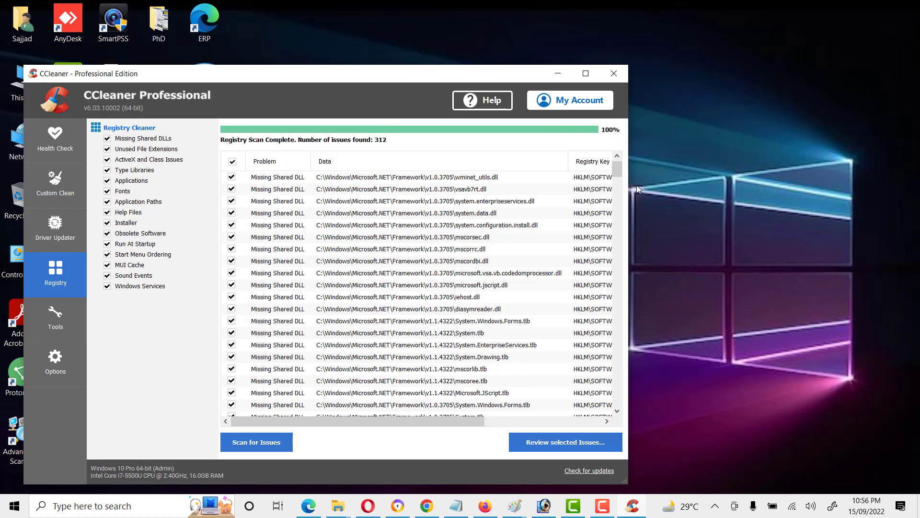
Start reviewing the selected registry issues and back up the registry as cc_20220915_225713 in the Backups folder.
left_click_drag(615, 171, 588, 458)
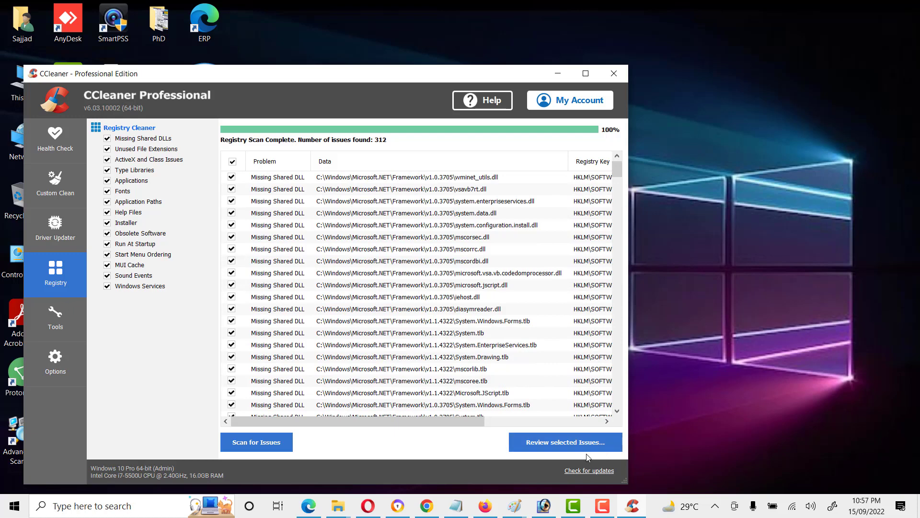
left_click(545, 449)
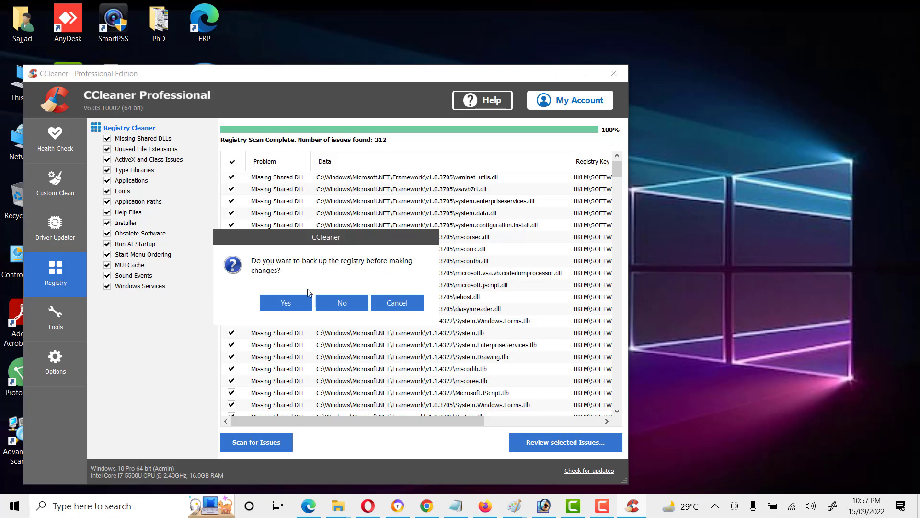
left_click(286, 303)
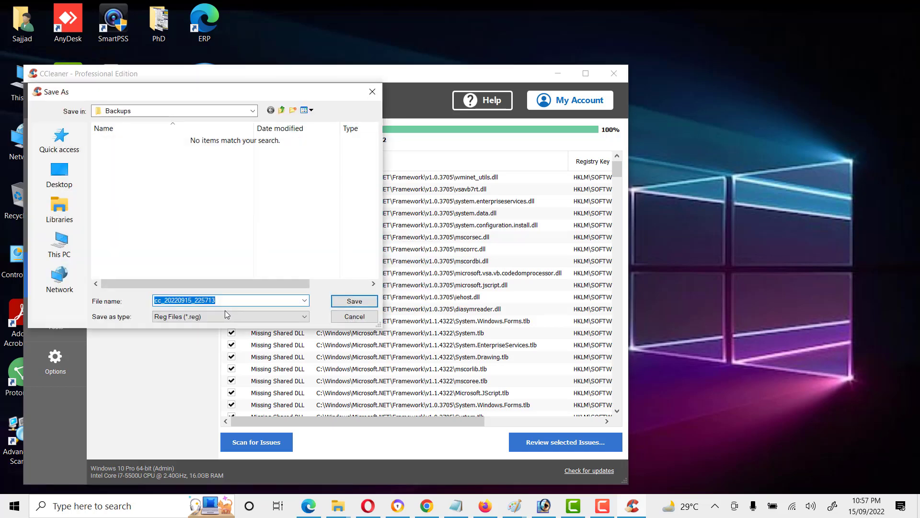
left_click(352, 305)
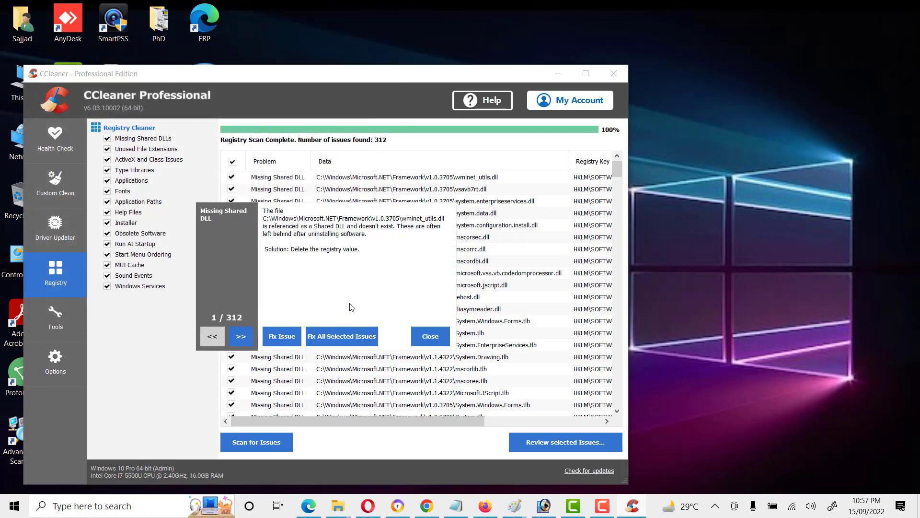
Fix the first three registry issues one by one, fix all remaining selected issues together, and close the review.
left_click(284, 337)
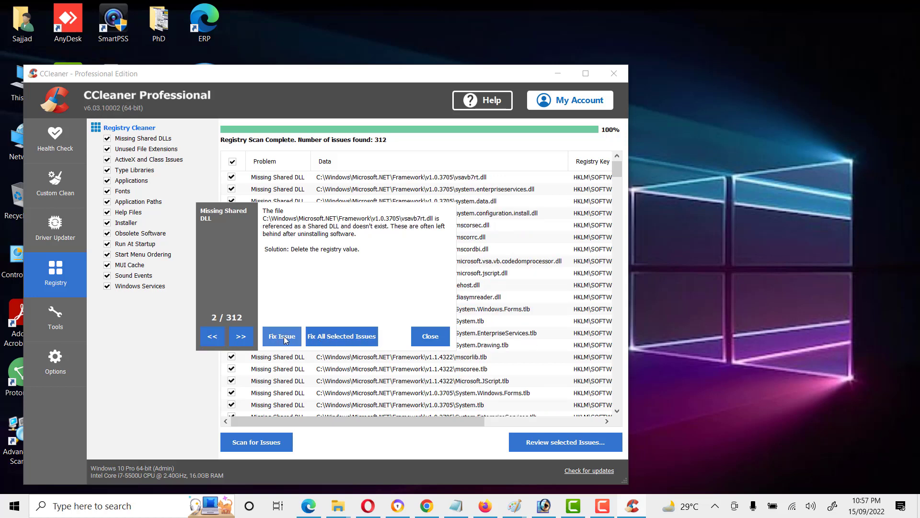
left_click(284, 337)
left_click(285, 337)
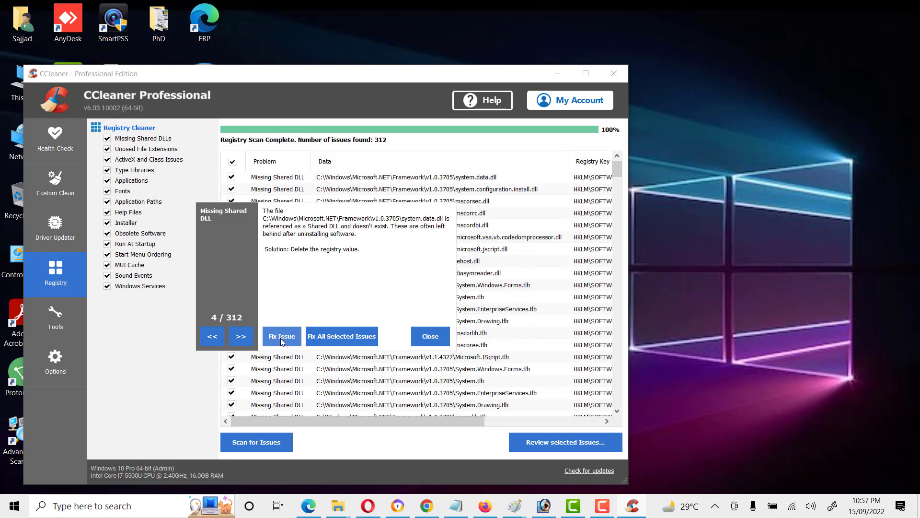
left_click(338, 337)
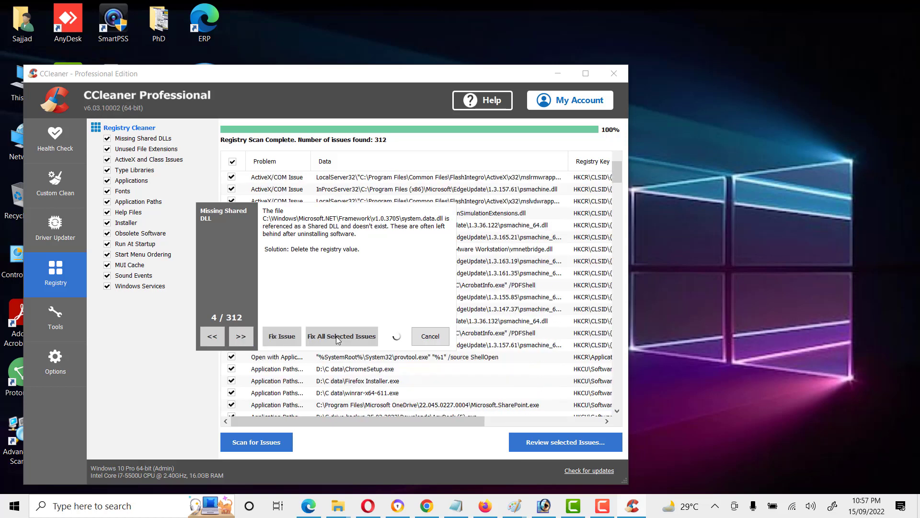
left_click(431, 337)
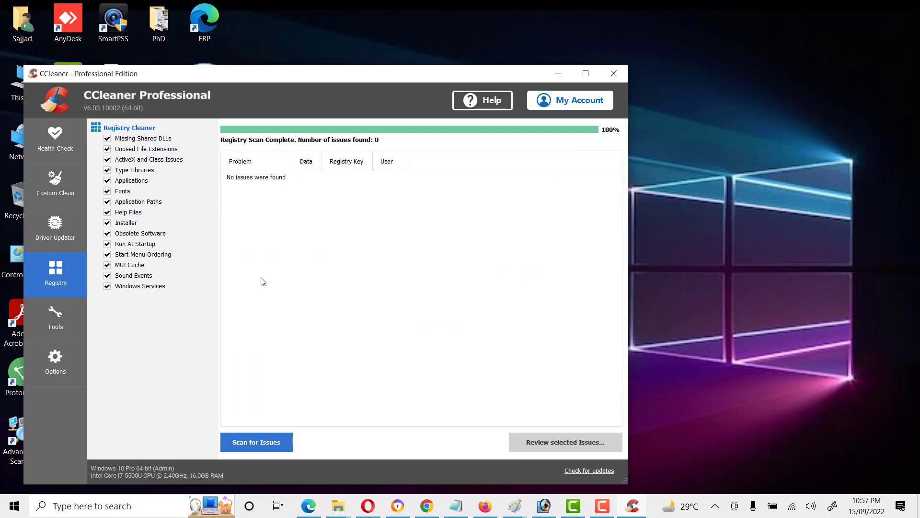
Revisit the Software Updater and the Uninstall tool's list of installed programs.
left_click(50, 326)
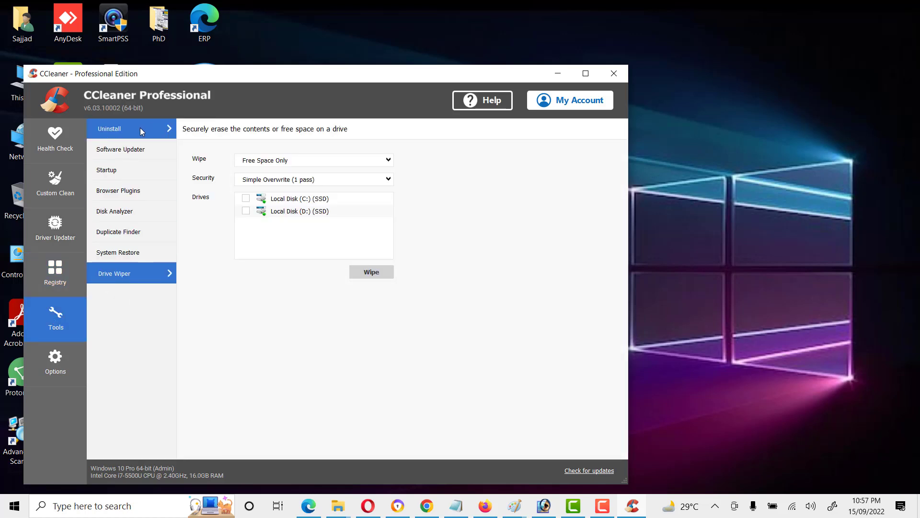
left_click(113, 129)
left_click(125, 151)
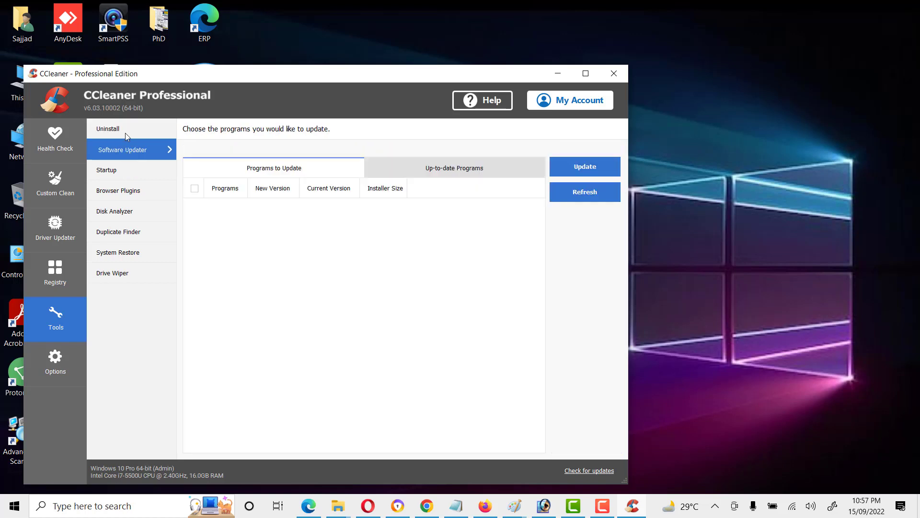
left_click(125, 132)
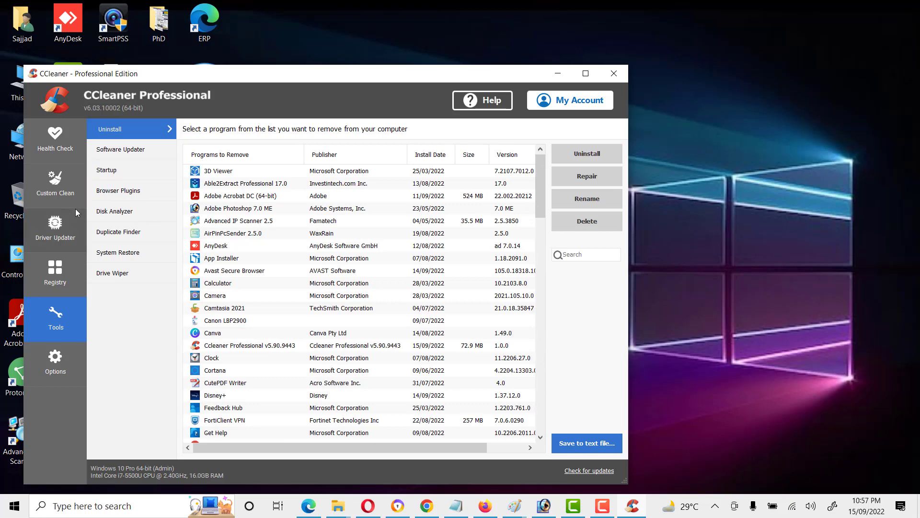
Analyze the selected Custom Clean items, declining to close any running browsers, and review the details of the files to be deleted.
left_click(61, 172)
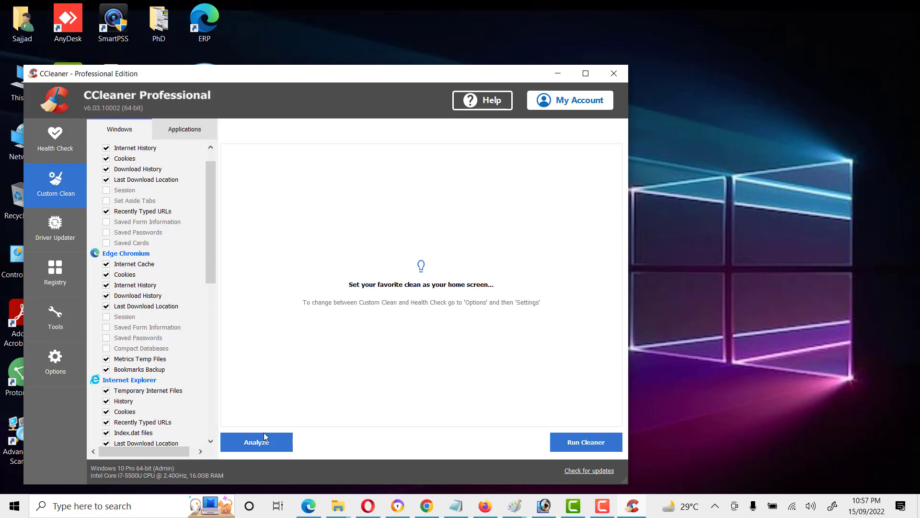
left_click(250, 444)
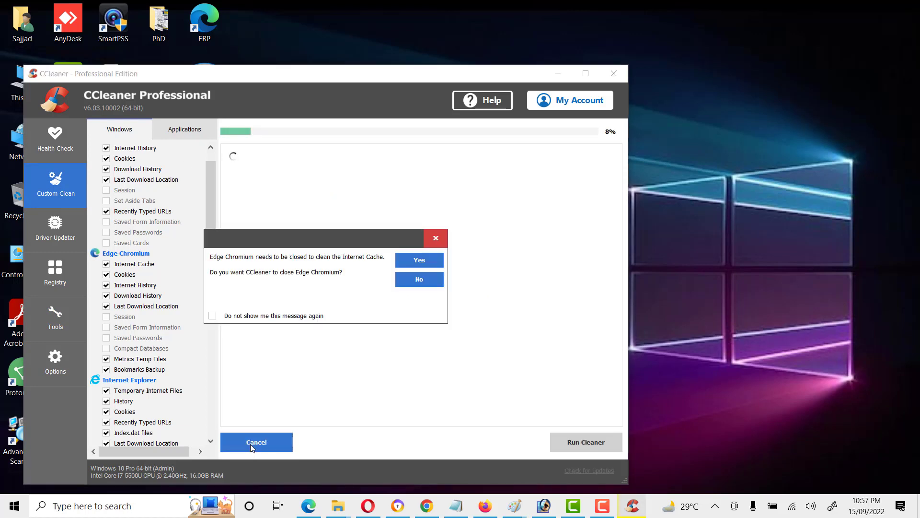
left_click(421, 278)
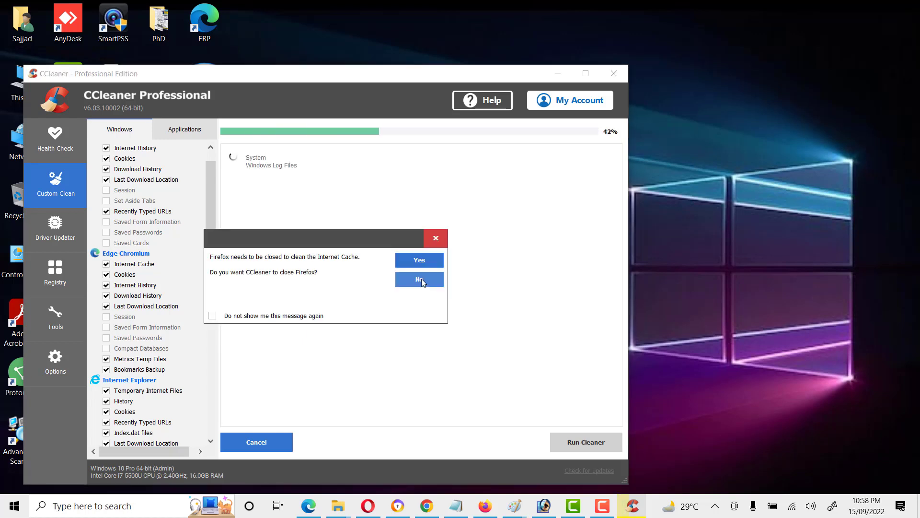
left_click(421, 279)
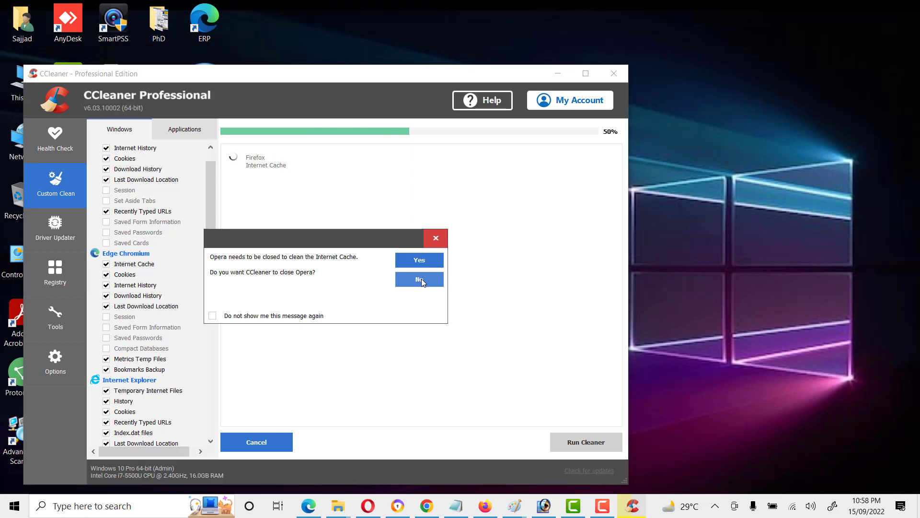
left_click(421, 278)
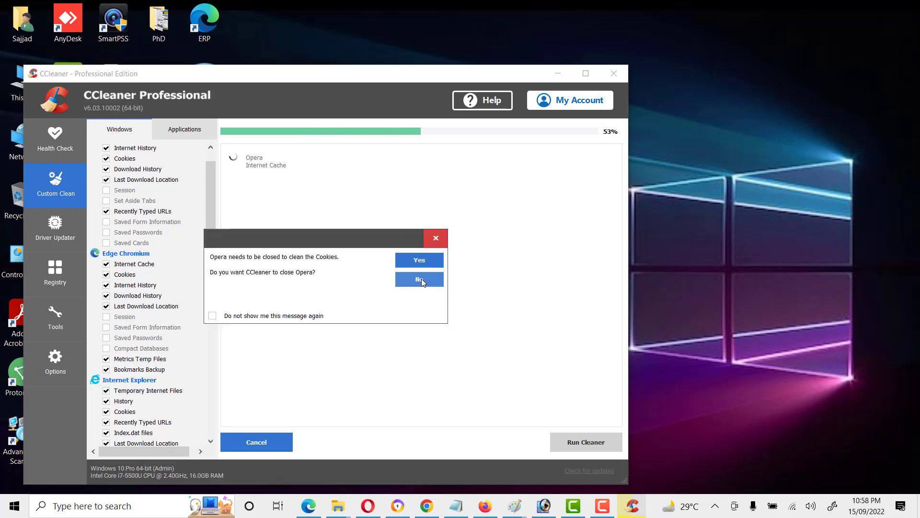
left_click(421, 279)
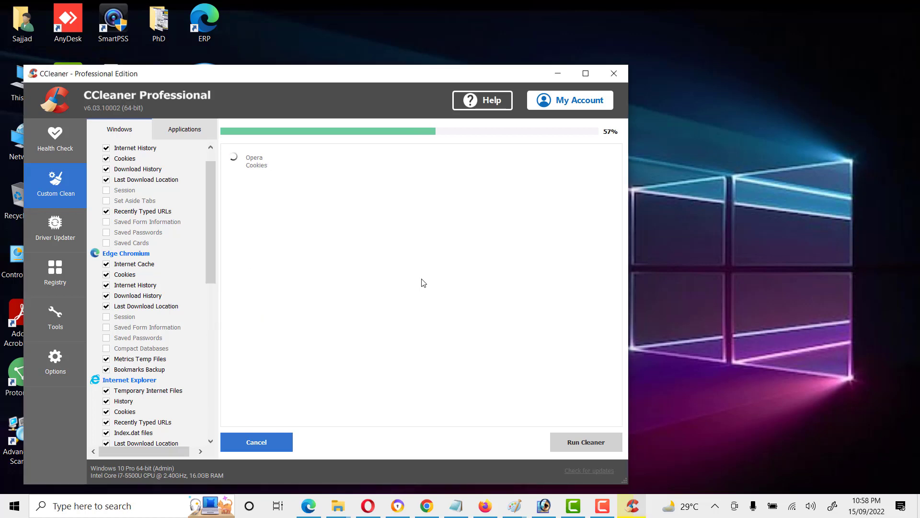
left_click(422, 279)
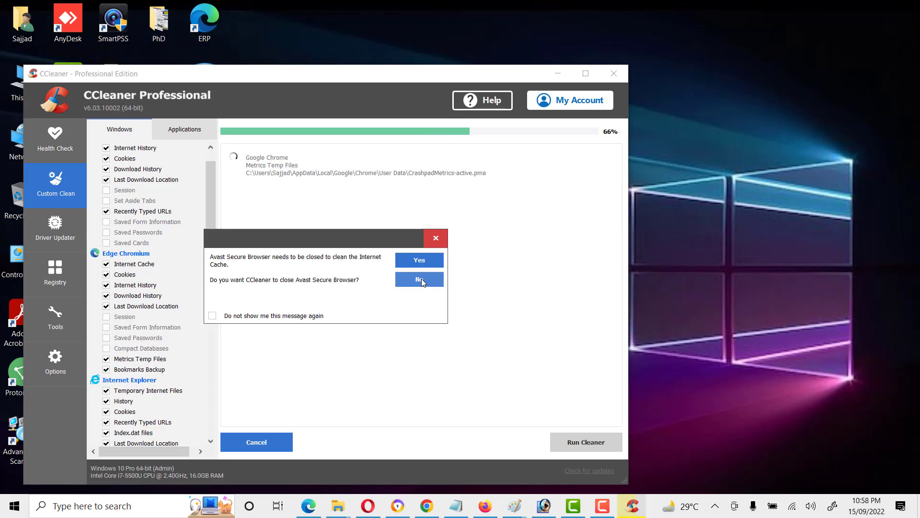
left_click(422, 279)
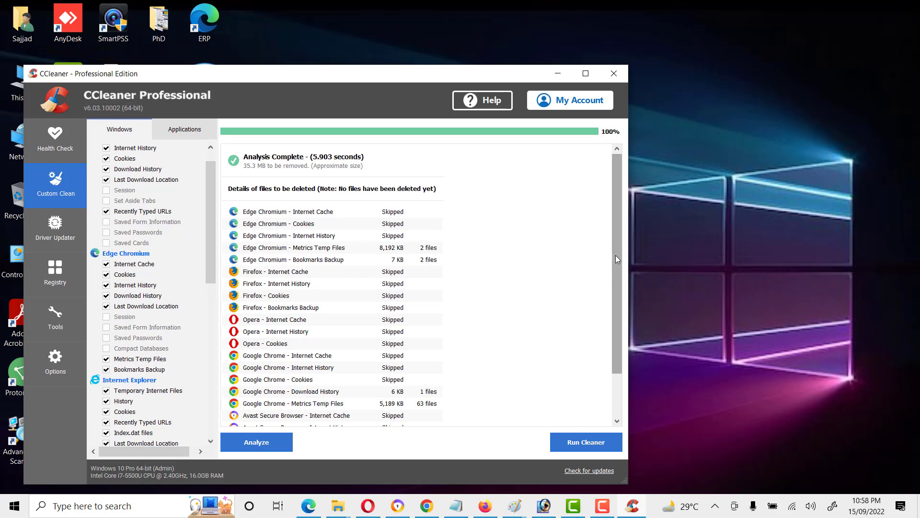
left_click_drag(615, 232, 613, 306)
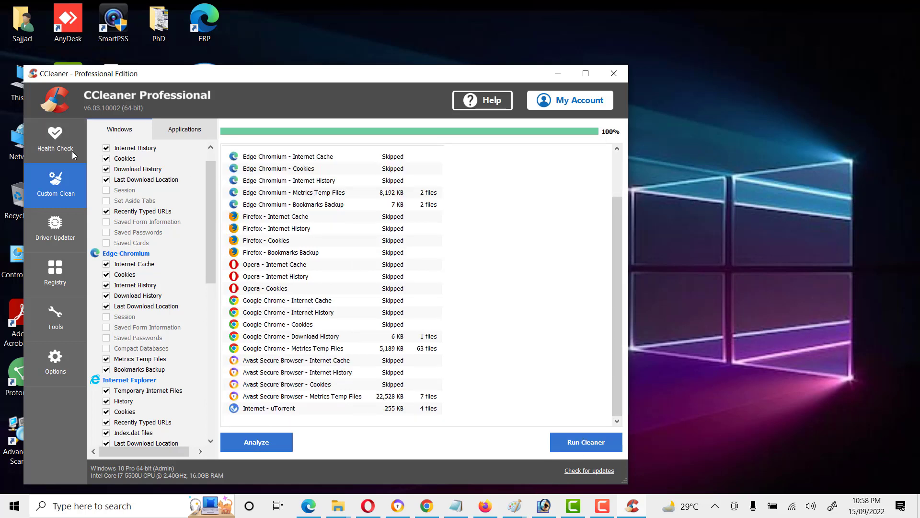
Return to the Health Check start page and reposition the CCleaner window nearer the middle of the desktop.
left_click(59, 142)
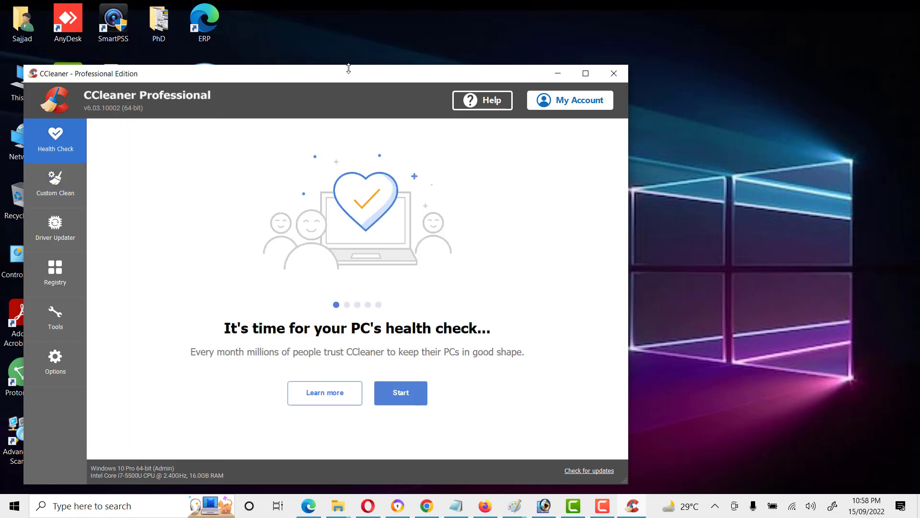
left_click_drag(339, 78, 421, 57)
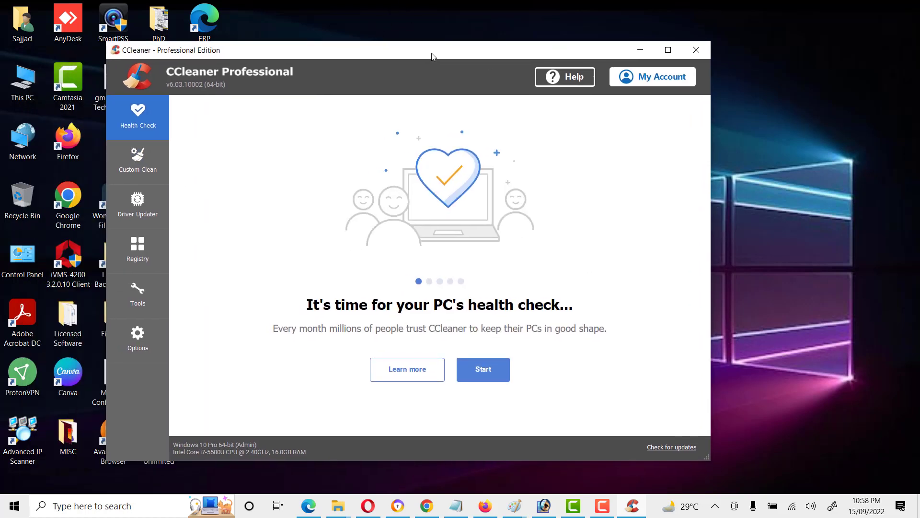